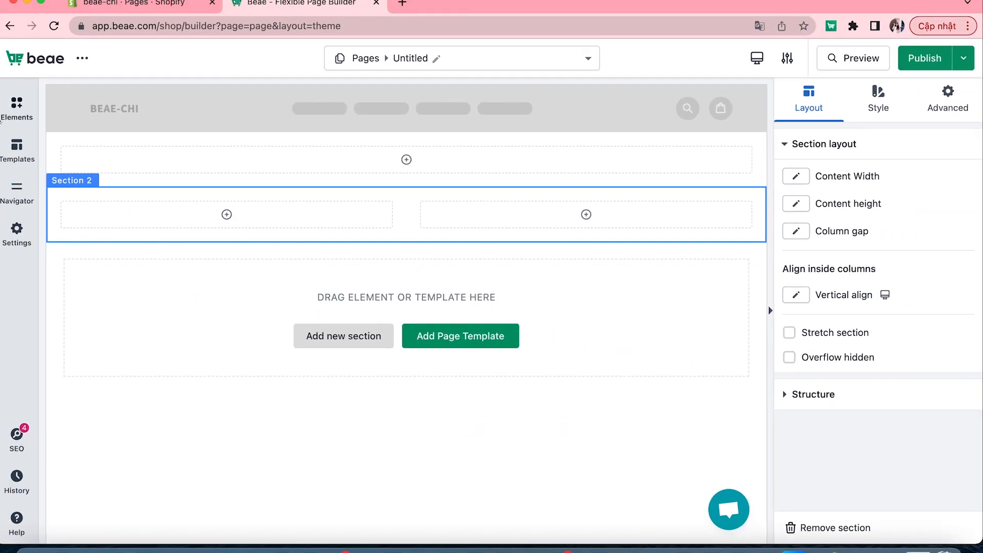
# Step: Add a Heading element to Section 1 and place a Button element beneath it
pyautogui.click(17, 107)
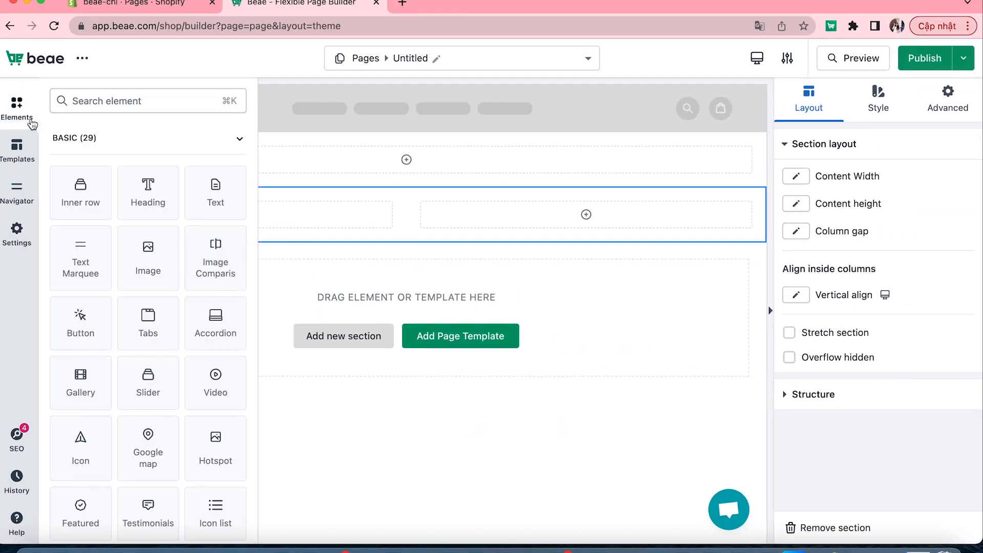
pyautogui.moveTo(126, 174); pyautogui.dragTo(310, 151)
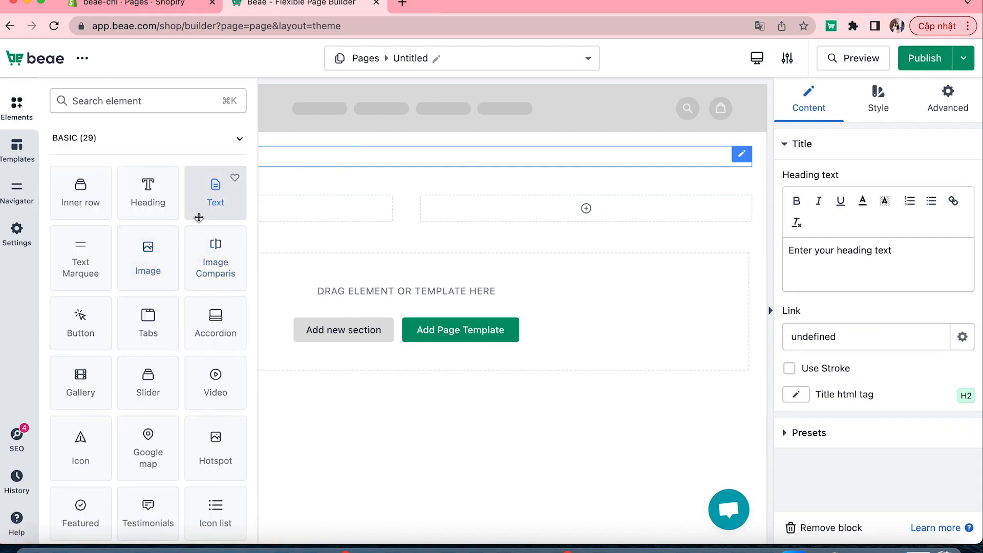
pyautogui.moveTo(86, 328); pyautogui.dragTo(280, 162)
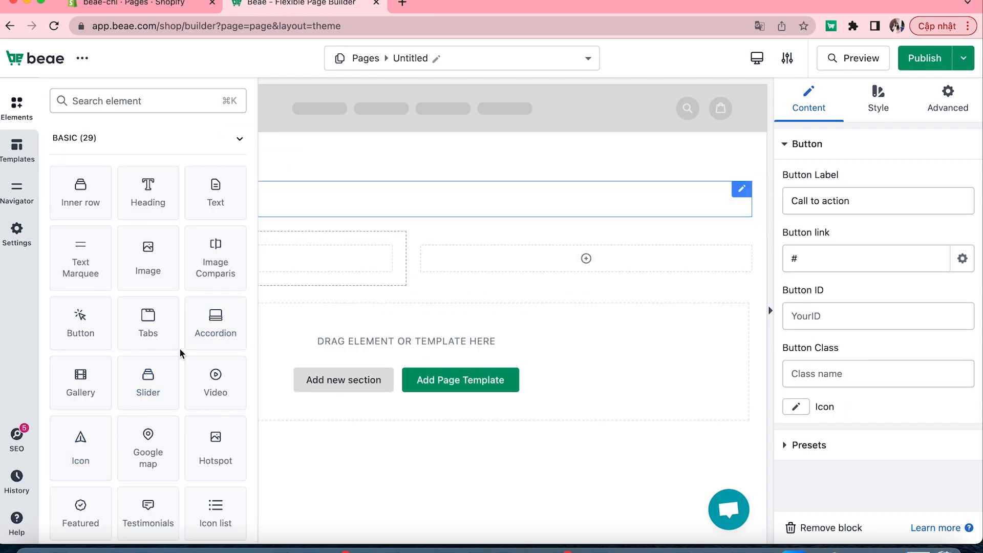
# Step: Fill Section 2 with an Image element in its first column and Heading, Text and Button elements stacked in its second column
pyautogui.moveTo(148, 259); pyautogui.dragTo(174, 233)
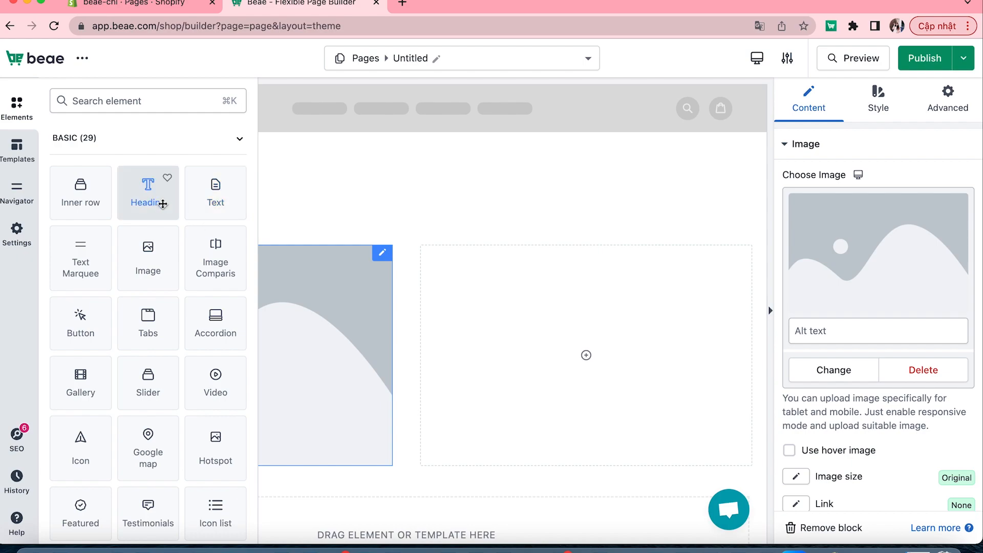
pyautogui.moveTo(162, 202); pyautogui.dragTo(500, 256)
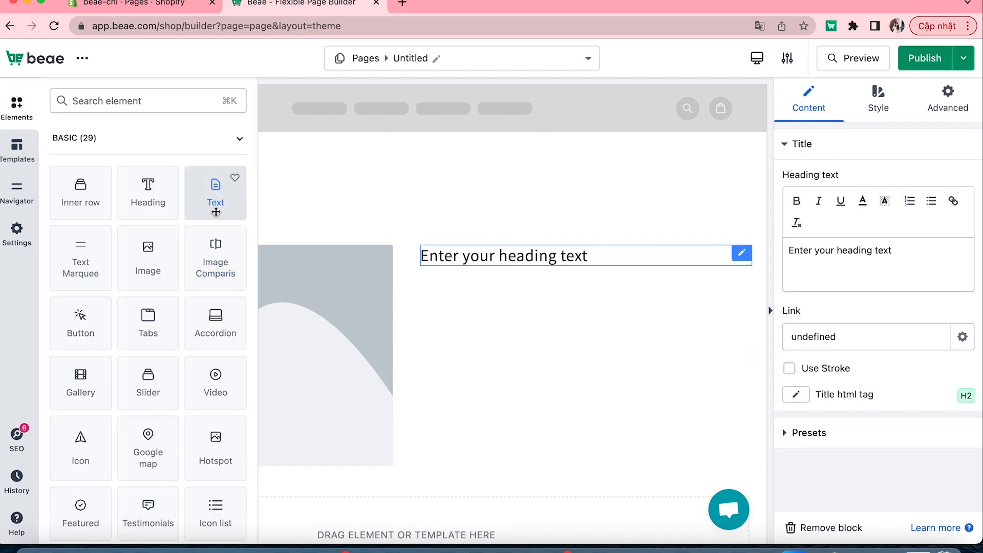
pyautogui.moveTo(215, 191); pyautogui.dragTo(463, 287)
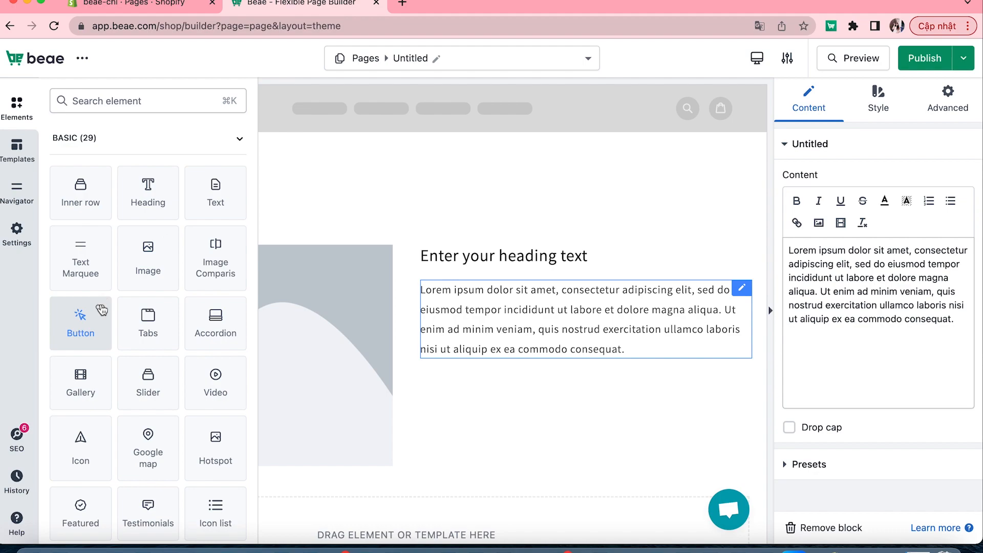
pyautogui.moveTo(81, 329); pyautogui.dragTo(482, 388)
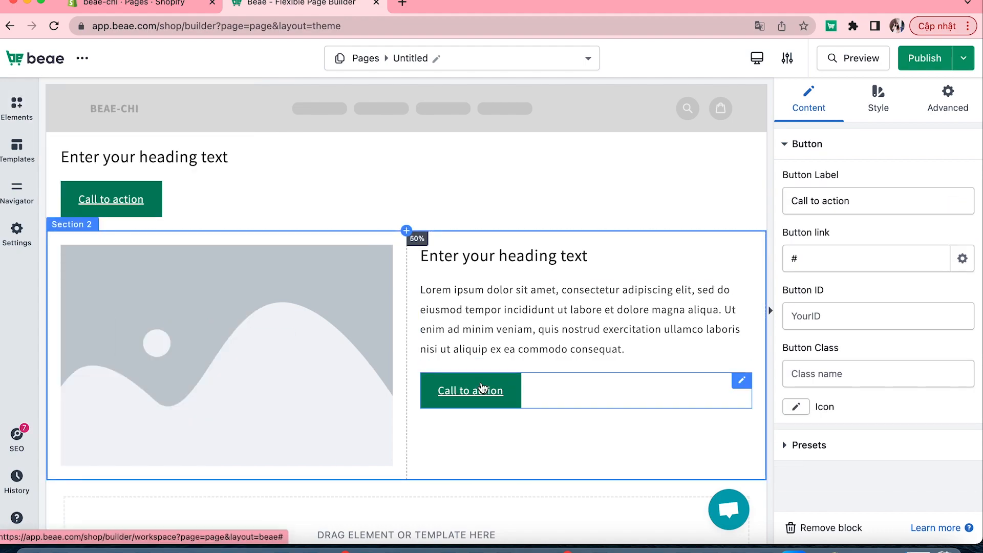
# Step: Set Section 1's classic background to the uploaded image of wrapped chocolates on a beige surface
pyautogui.click(327, 154)
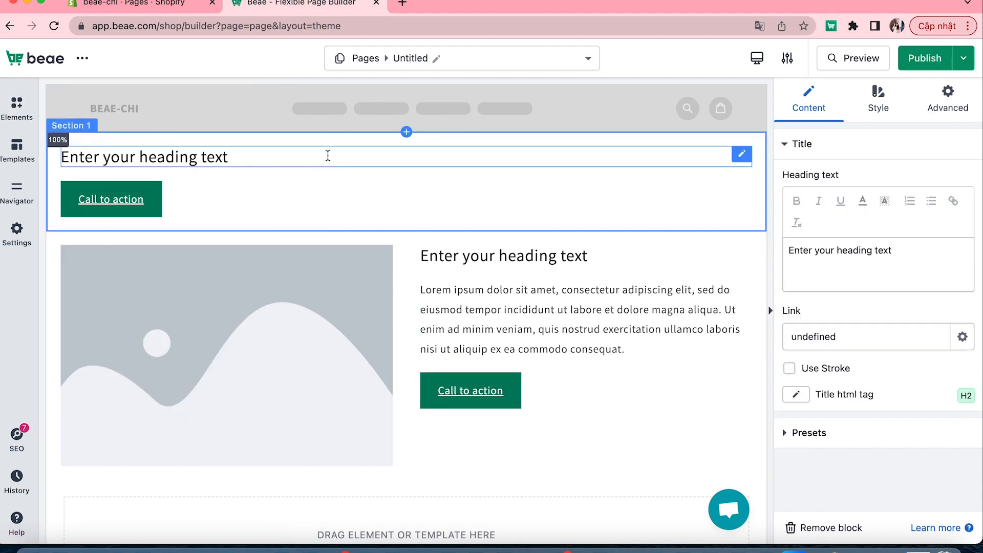
pyautogui.click(348, 141)
pyautogui.click(878, 100)
pyautogui.click(796, 217)
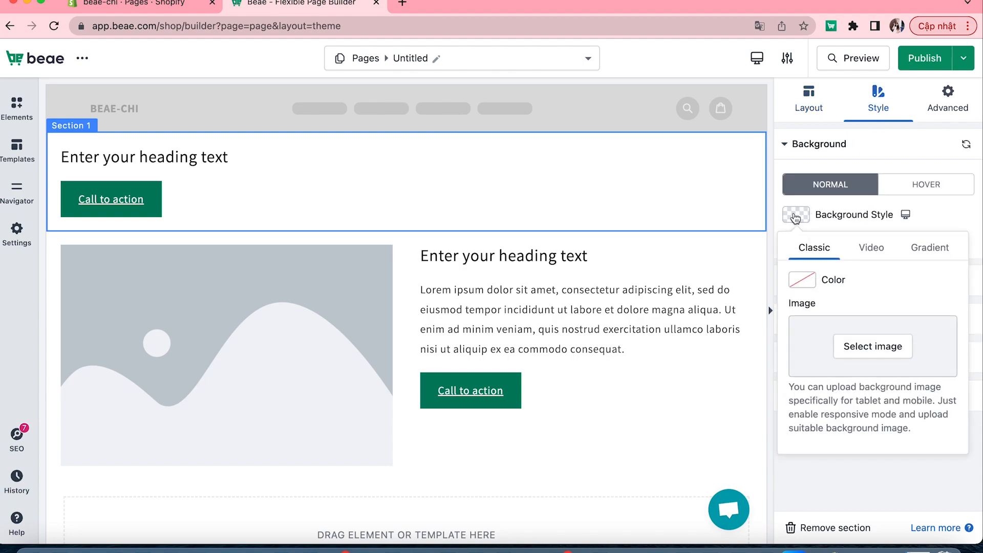
pyautogui.click(871, 346)
pyautogui.click(830, 344)
pyautogui.click(944, 515)
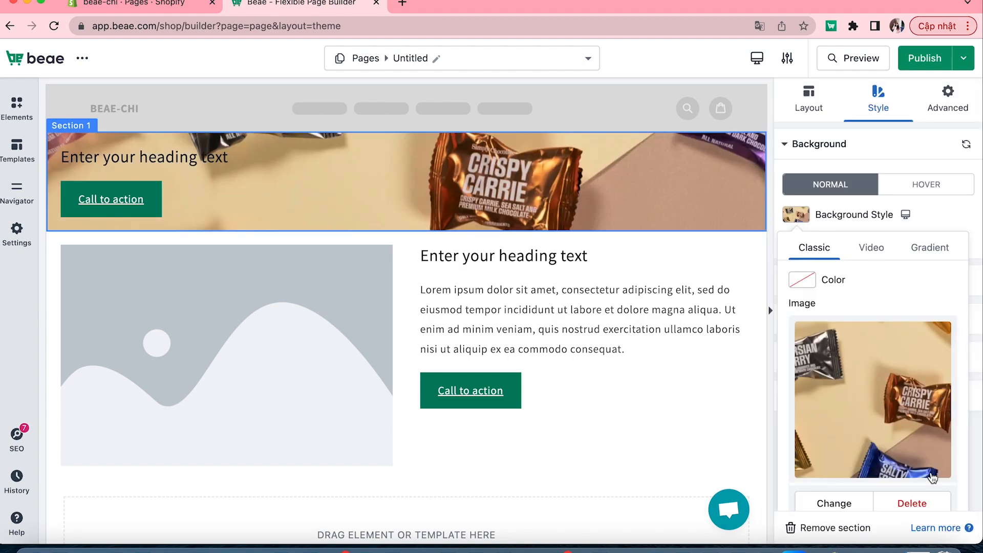
# Step: Set Section 1's content width to Boxed with a 562px max width, and its content height to a 256px minimum
pyautogui.click(809, 100)
pyautogui.click(796, 176)
pyautogui.click(802, 211)
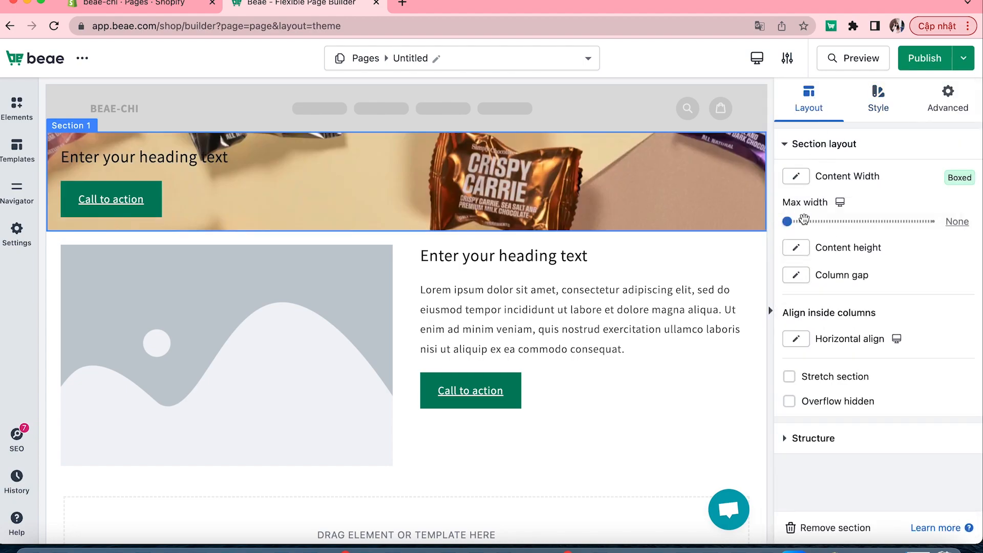
pyautogui.moveTo(806, 221); pyautogui.dragTo(812, 221)
pyautogui.click(803, 251)
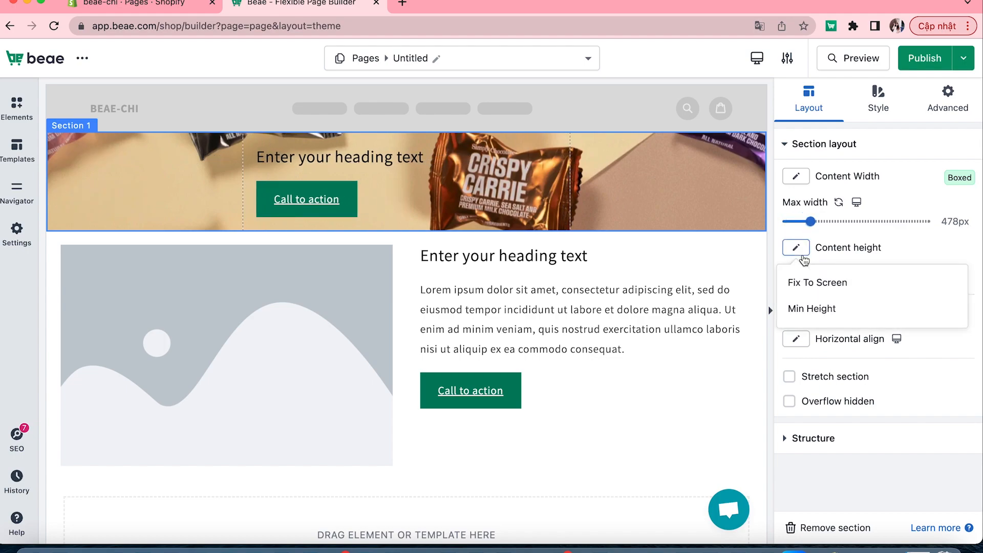
pyautogui.click(803, 308)
pyautogui.moveTo(788, 293); pyautogui.dragTo(812, 293)
pyautogui.moveTo(810, 221); pyautogui.dragTo(819, 222)
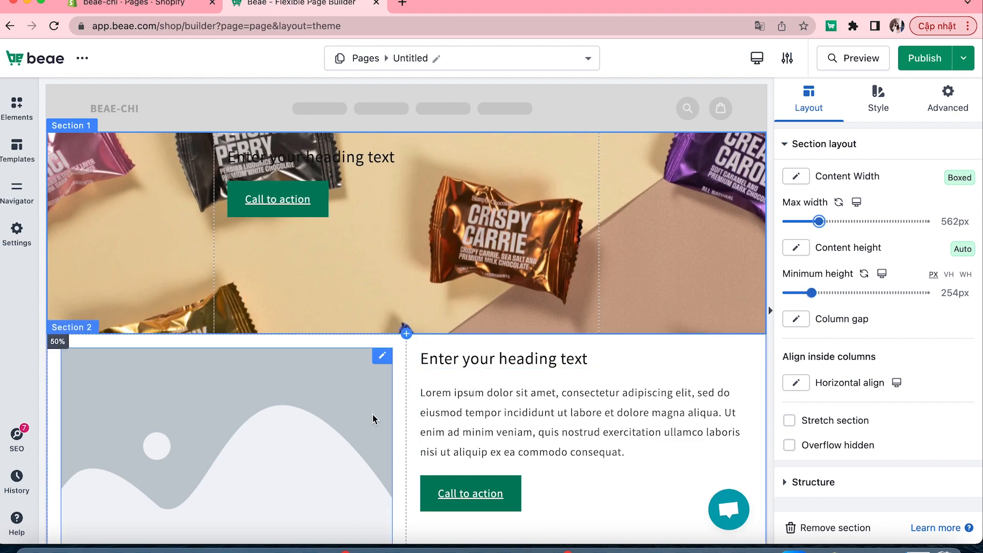
pyautogui.moveTo(812, 293); pyautogui.dragTo(813, 292)
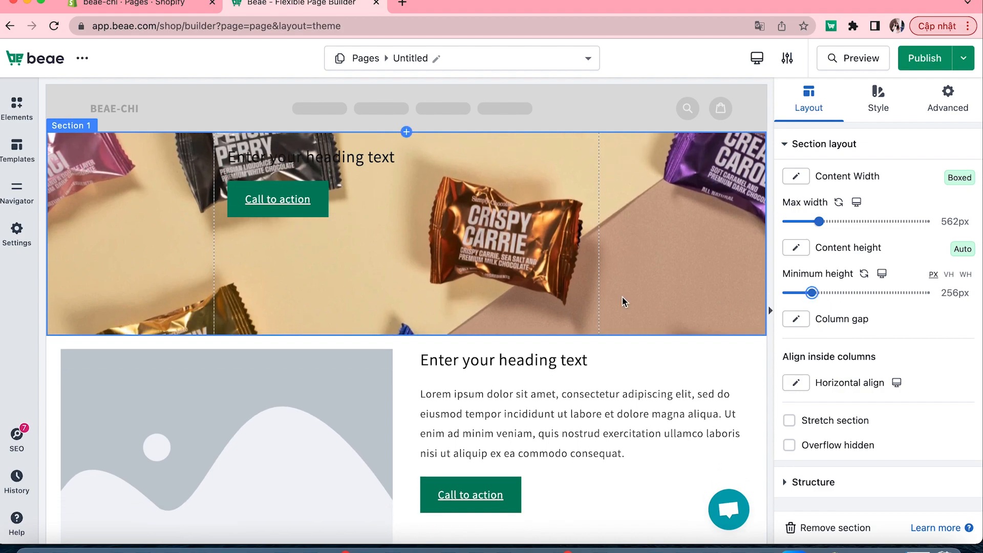
# Step: Replace Section 2's placeholder image with the uploaded photo of a hand holding a green pod
pyautogui.click(290, 451)
pyautogui.click(878, 240)
pyautogui.click(922, 237)
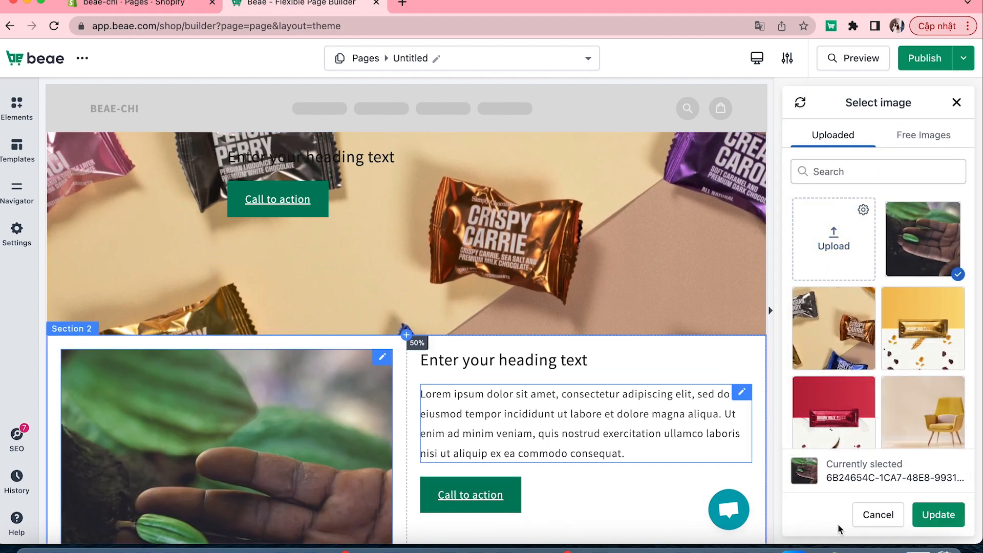
pyautogui.click(935, 514)
pyautogui.scroll(-2, 641, 424)
pyautogui.scroll(2, 641, 424)
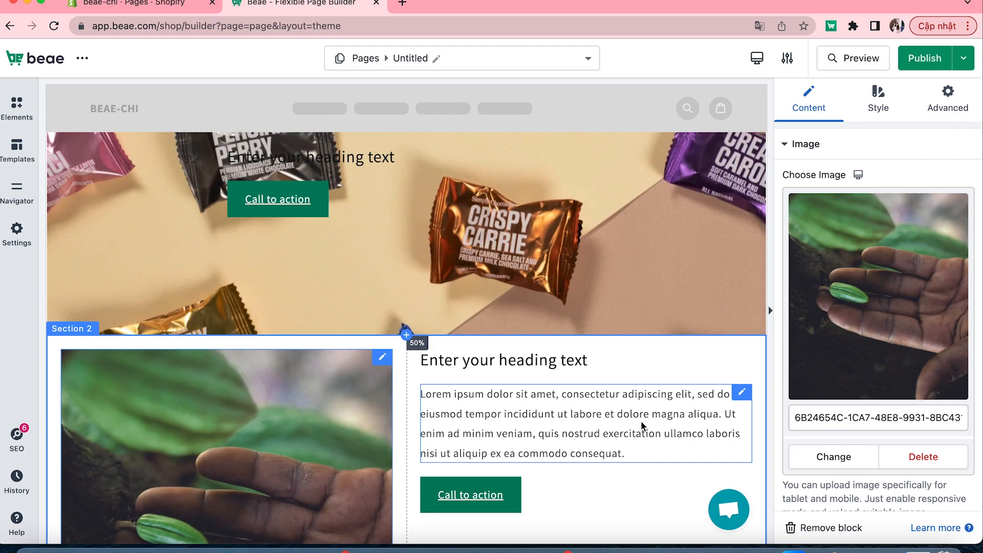
pyautogui.scroll(-1, 640, 419)
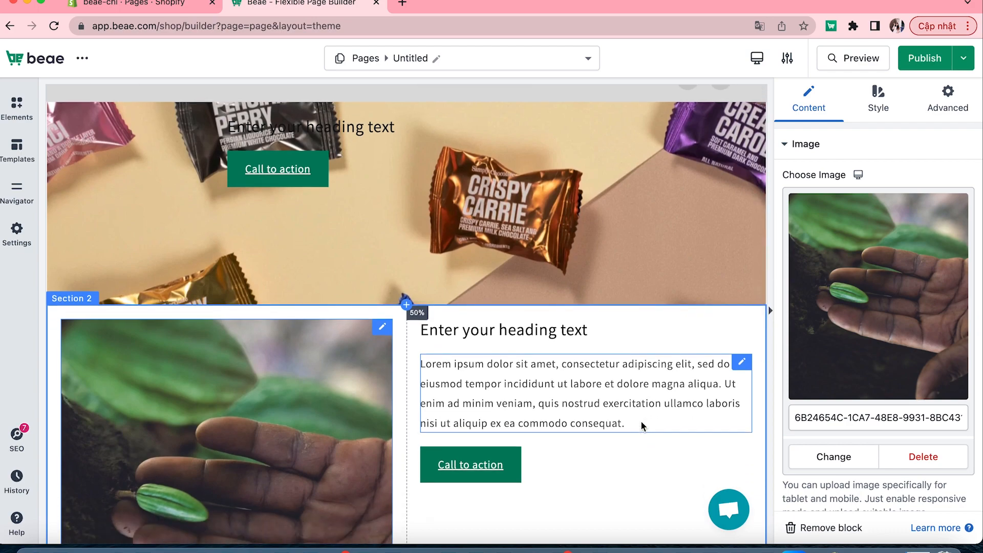
pyautogui.click(386, 132)
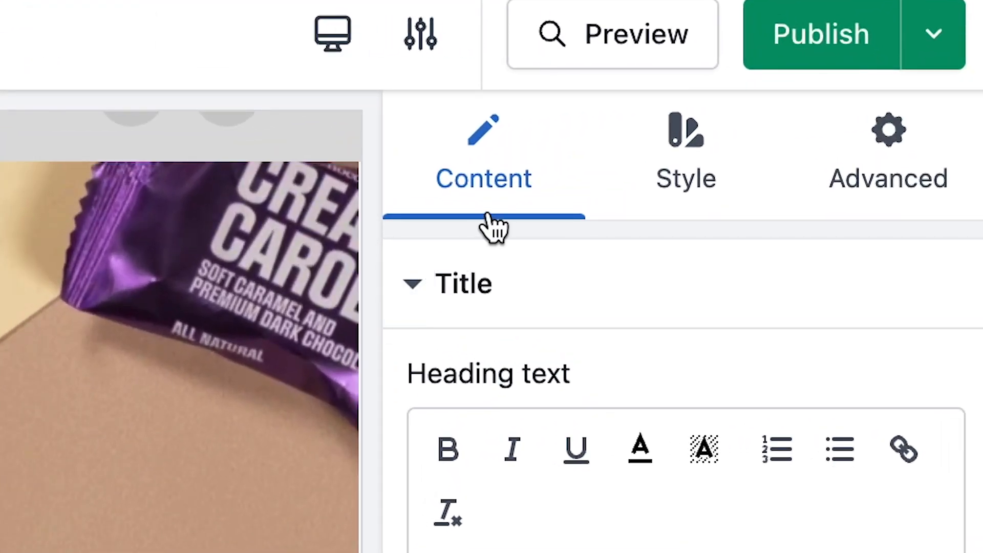
pyautogui.click(715, 195)
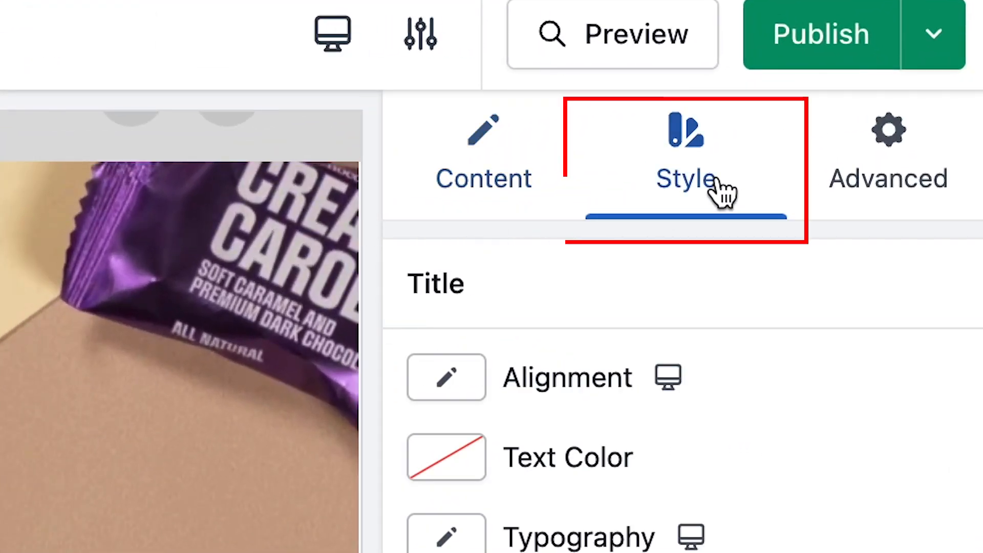
pyautogui.click(900, 198)
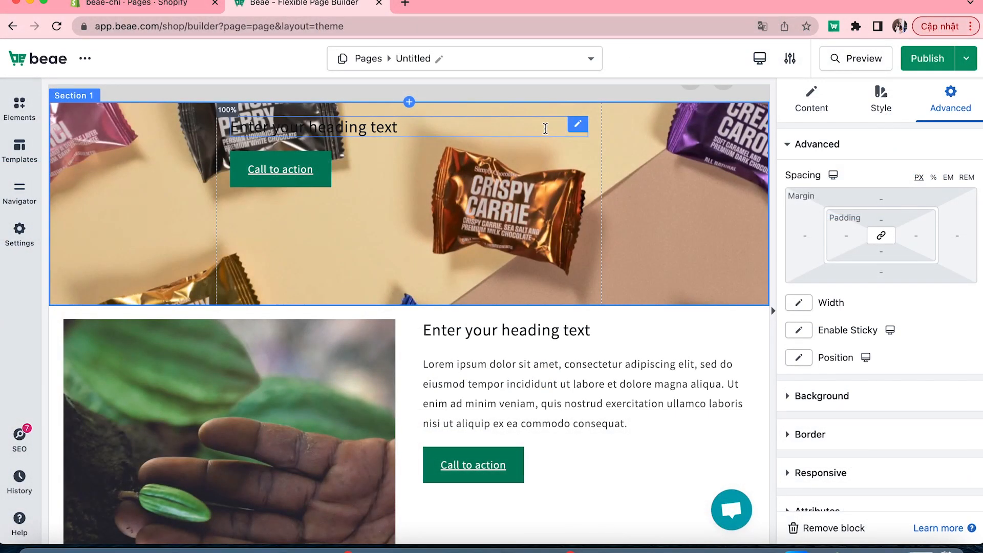
# Step: Replace the Section 1 heading text with "ENJOY A SWEET BITE OF HAPPINESS"
pyautogui.click(545, 128)
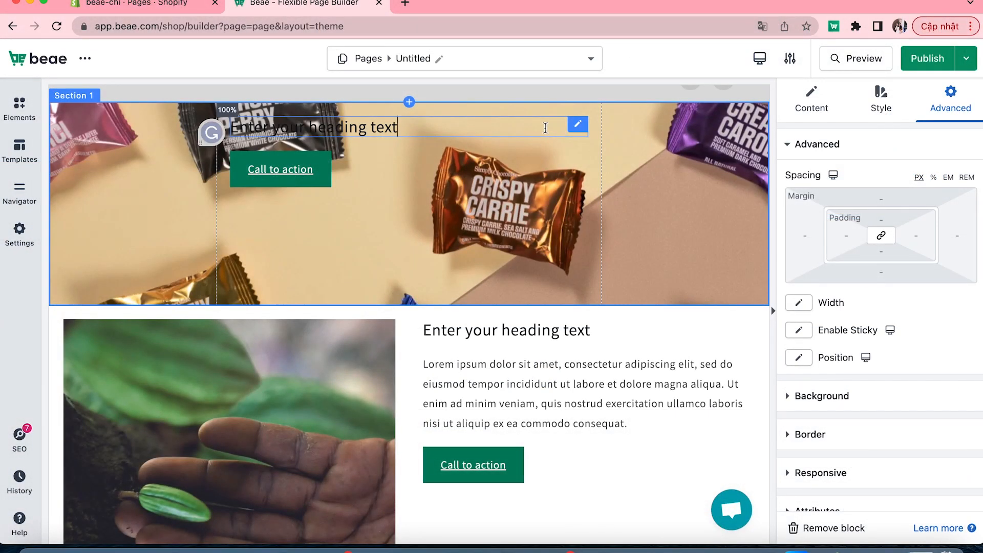
pyautogui.click(812, 105)
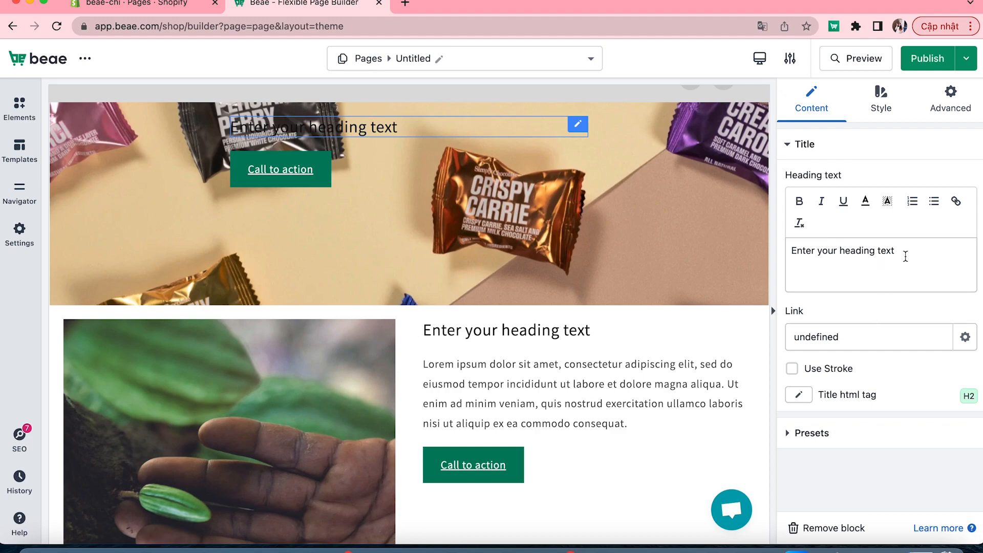
pyautogui.moveTo(906, 257); pyautogui.dragTo(789, 251)
pyautogui.press('BackSpace')
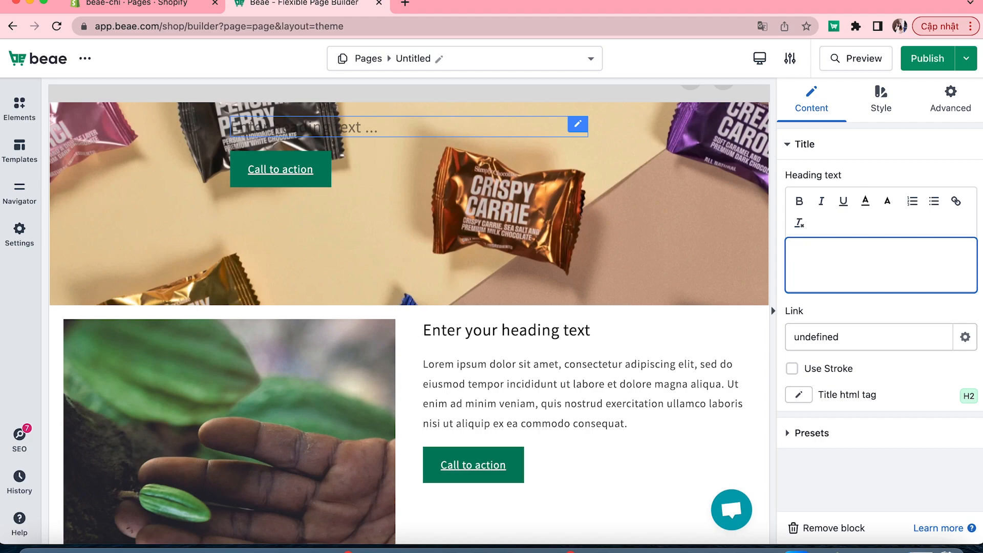
pyautogui.write('ENJOY')
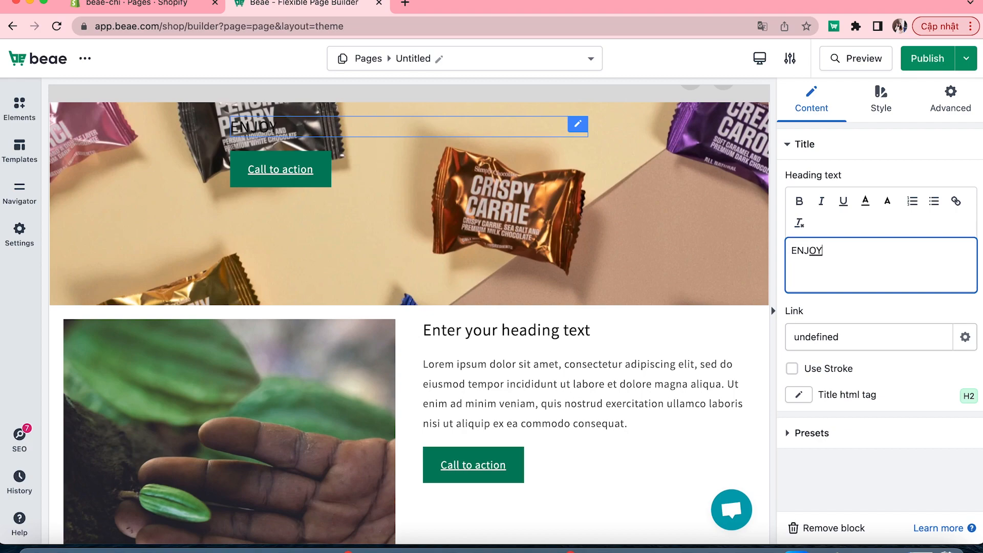
pyautogui.write(' A SWEET BITE OG')
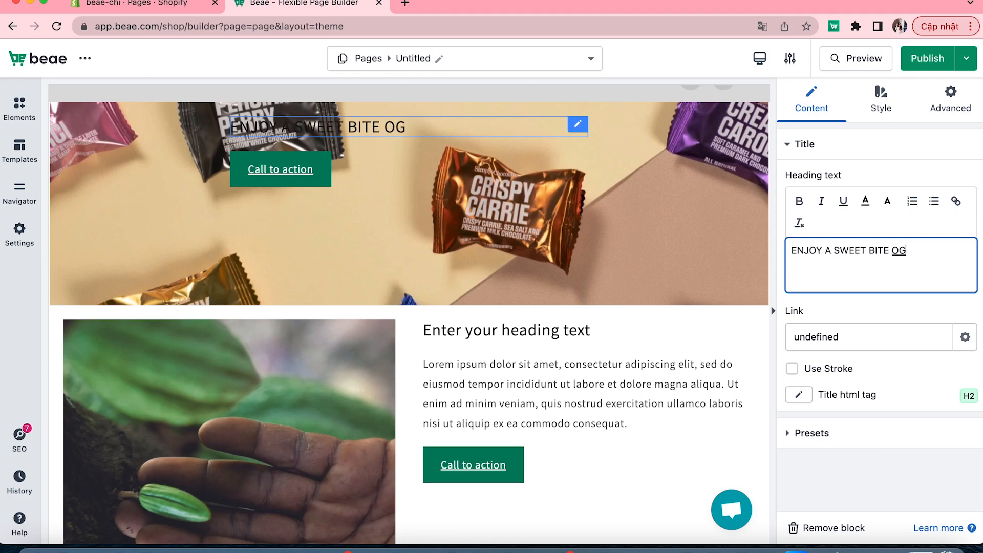
pyautogui.press('BackSpace')
pyautogui.write('F HAPPINESS')
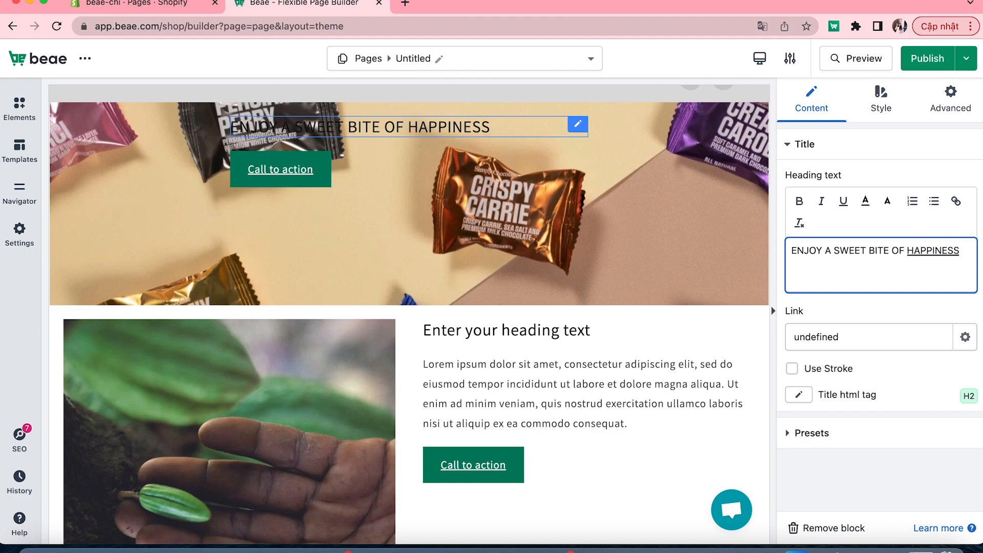
# Step: Replace the Section 2 heading text with "ENVIRONMENT"
pyautogui.click(589, 330)
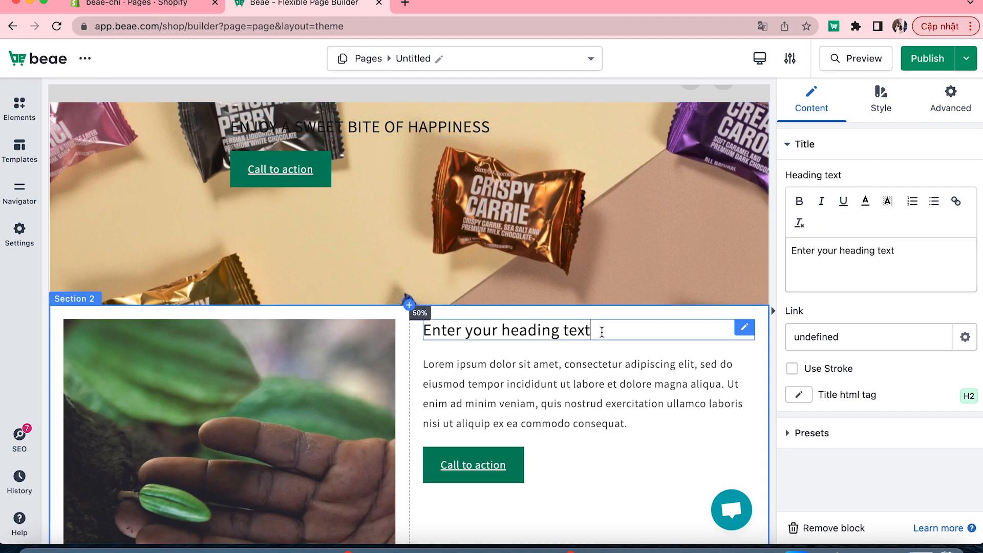
pyautogui.moveTo(921, 249); pyautogui.dragTo(774, 250)
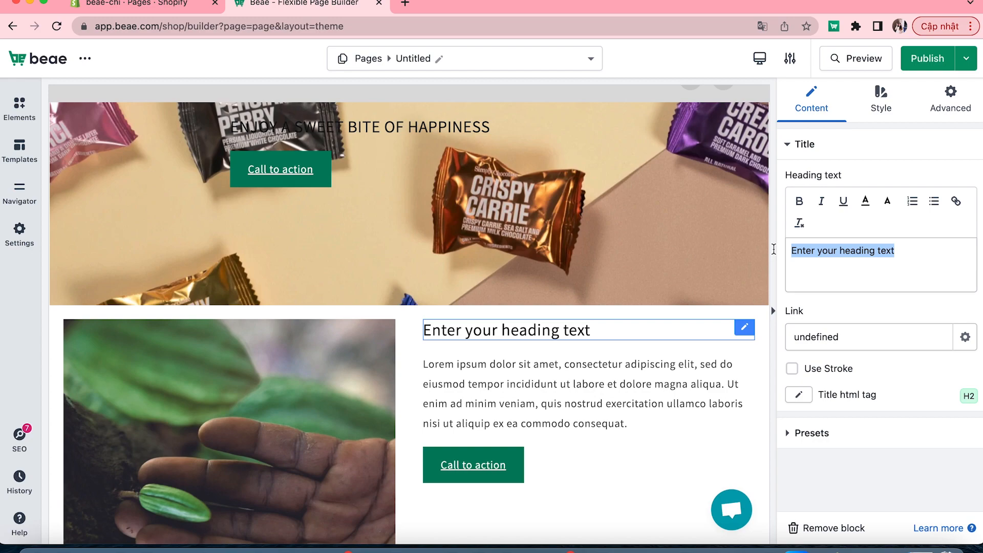
pyautogui.press('BackSpace')
pyautogui.write('EN')
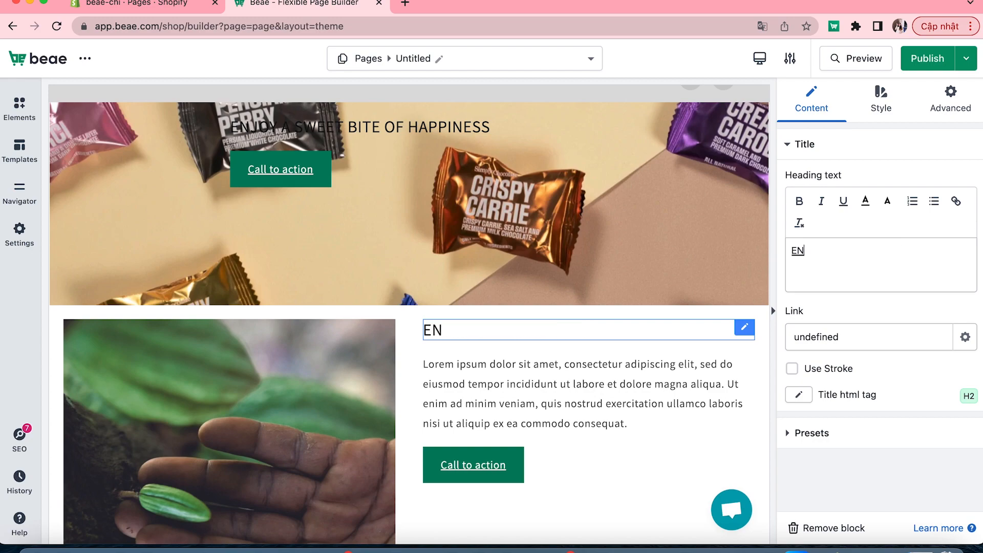
pyautogui.write('VIROMENT')
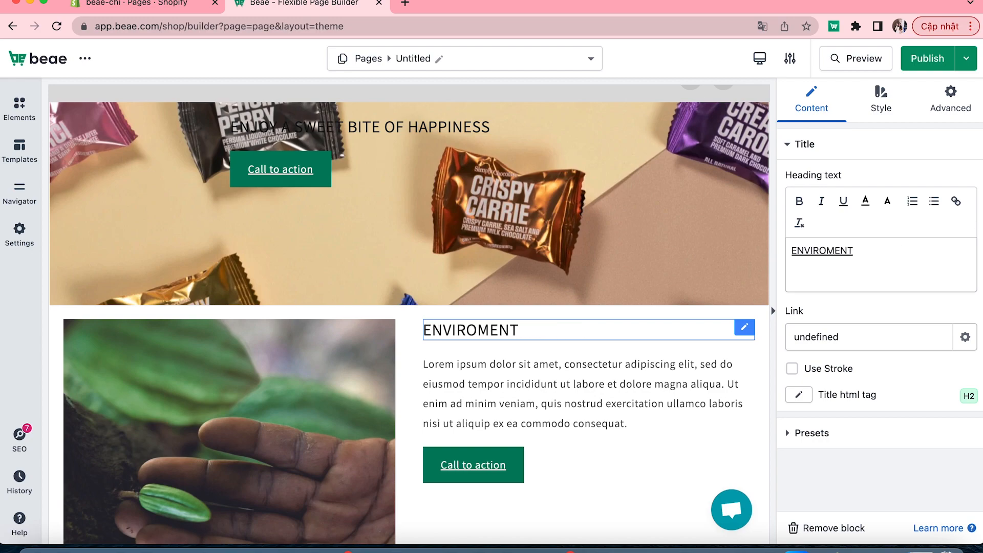
pyautogui.press('BackSpace')
pyautogui.press('BackSpace')
pyautogui.press('BackSpace')
pyautogui.press('BackSpace')
pyautogui.write('NMENT')
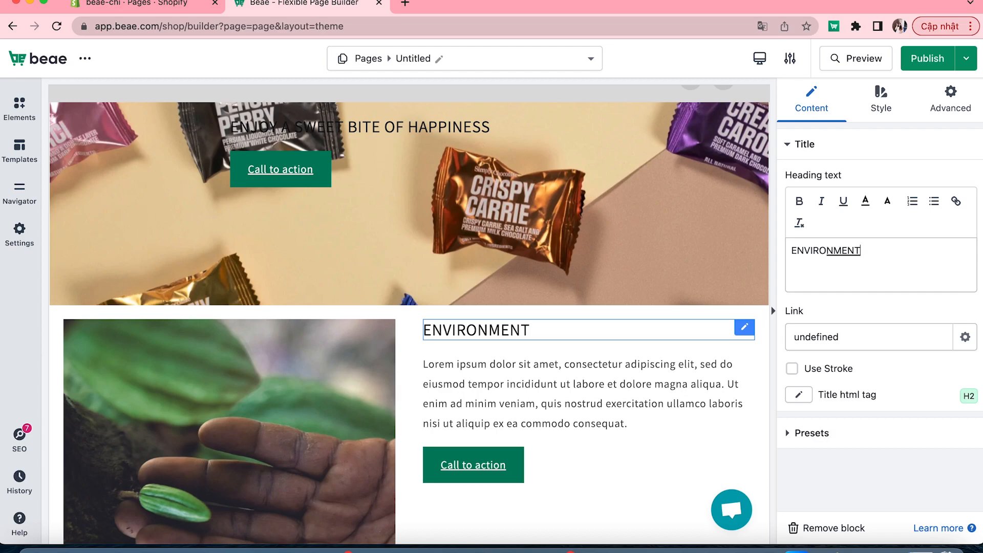
# Step: Make the entire "ENJOY A SWEET BITE OF HAPPINESS" heading bold
pyautogui.click(468, 127)
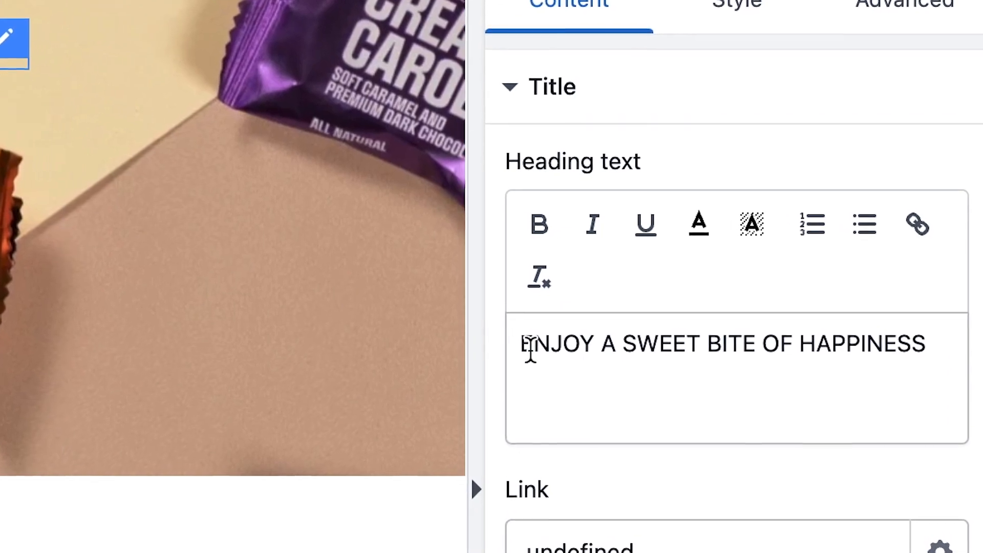
pyautogui.moveTo(931, 351); pyautogui.dragTo(506, 339)
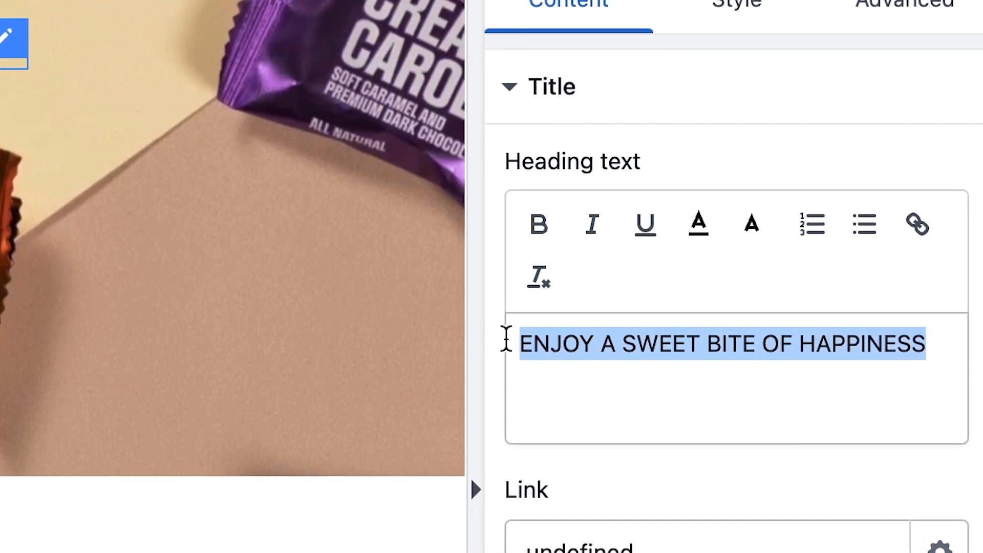
pyautogui.click(542, 231)
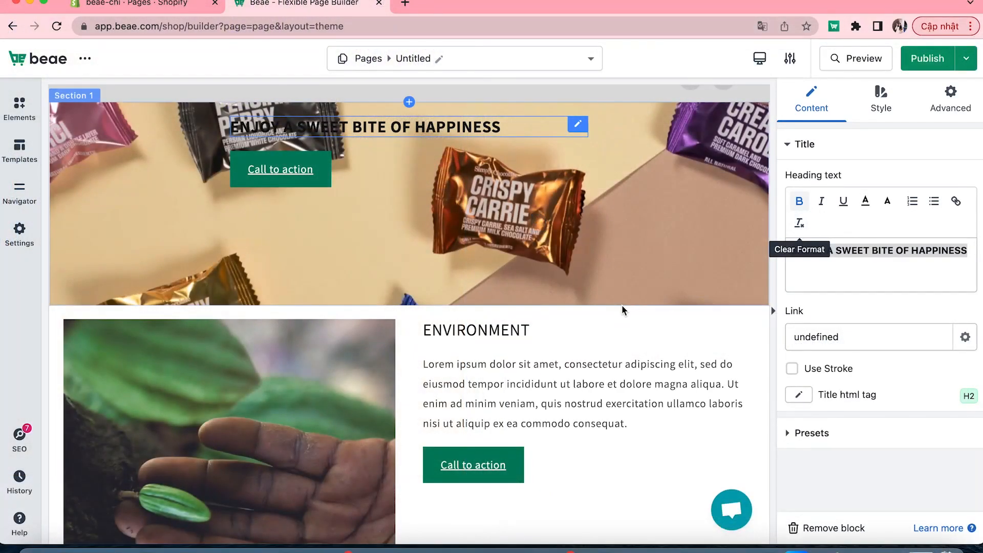
# Step: Select the entire "ENVIRONMENT" heading text and choose the Home page collection (/collections/frontpage) as its link target
pyautogui.click(540, 326)
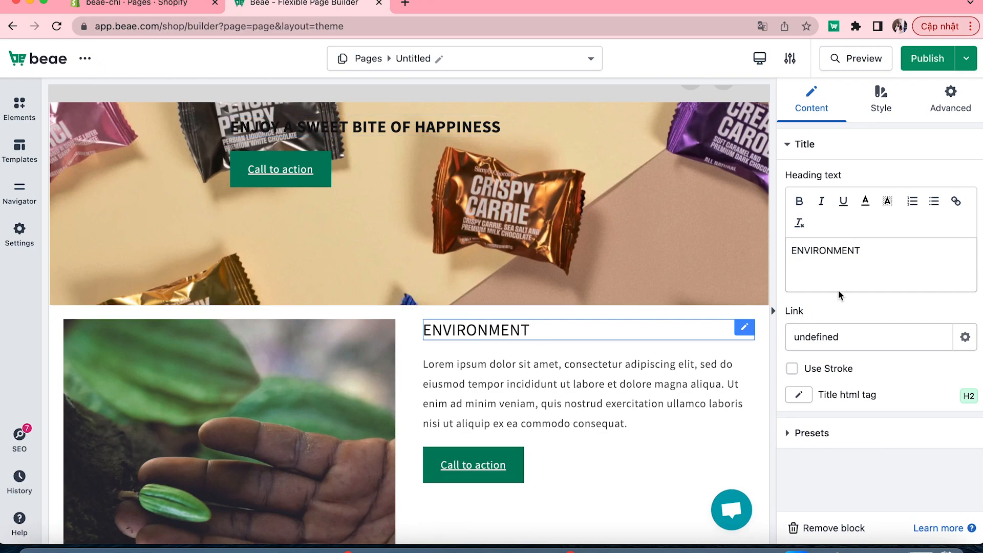
pyautogui.click(874, 255)
pyautogui.tripleClick(874, 254)
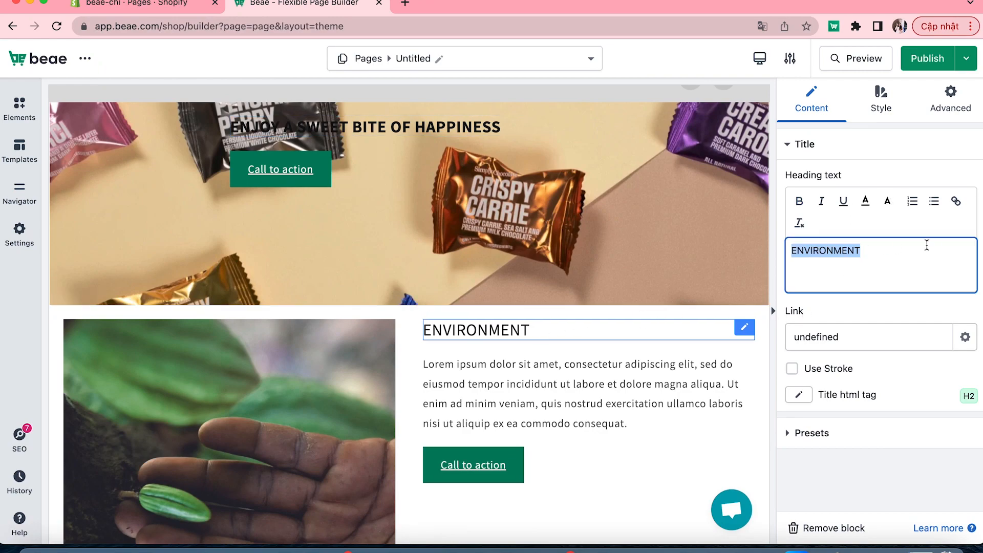
pyautogui.click(955, 202)
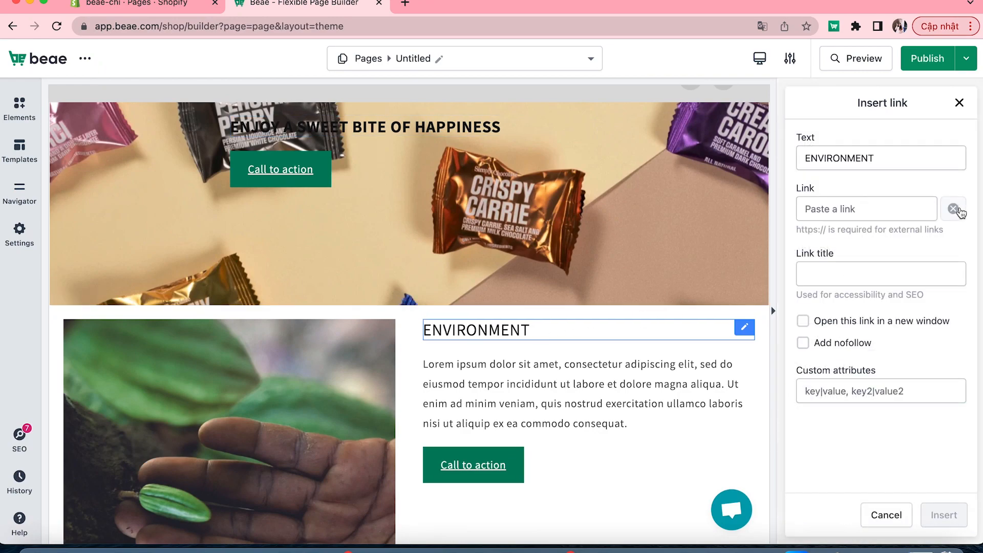
pyautogui.click(884, 208)
pyautogui.click(869, 239)
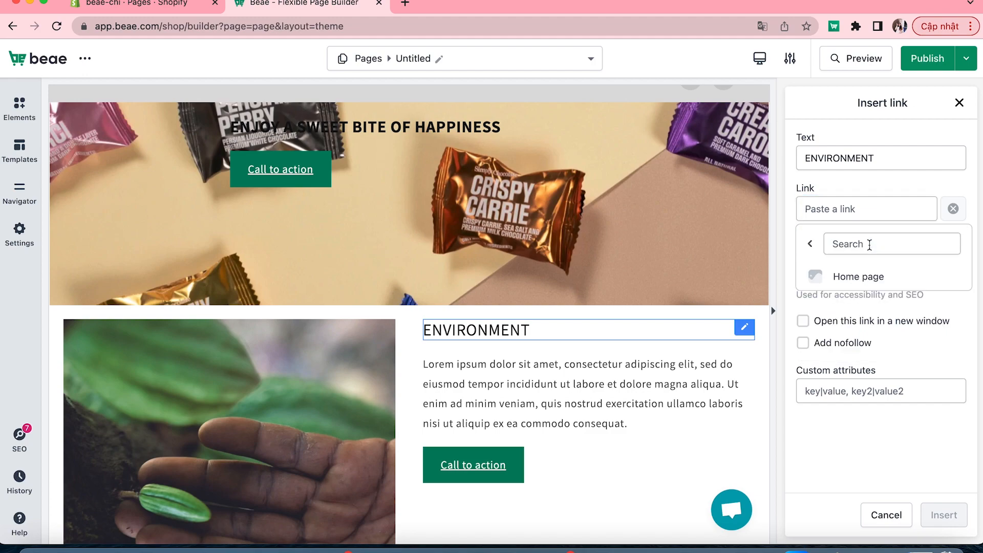
pyautogui.click(856, 276)
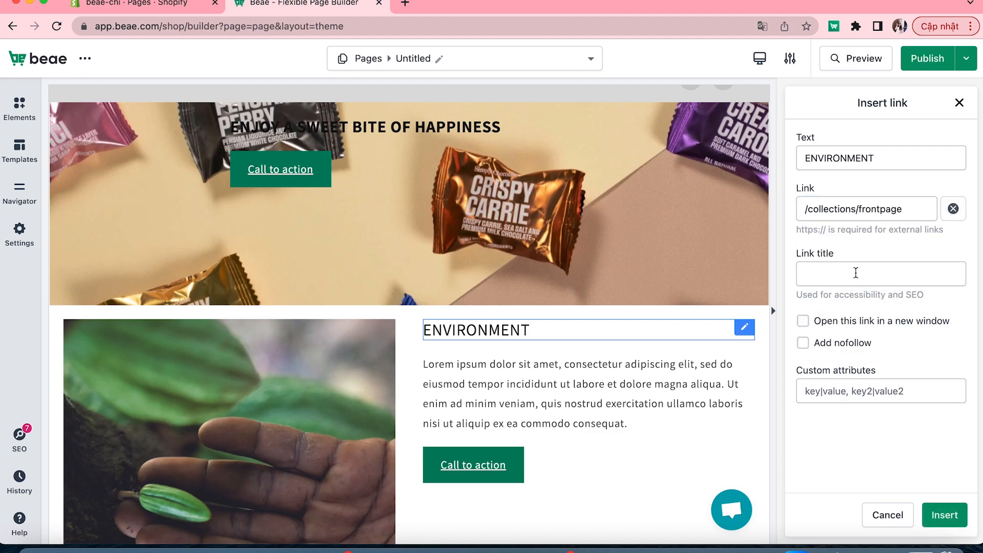
# Step: Title the link "Environment", enable opening in a new window and nofollow, and insert it into the heading
pyautogui.click(856, 273)
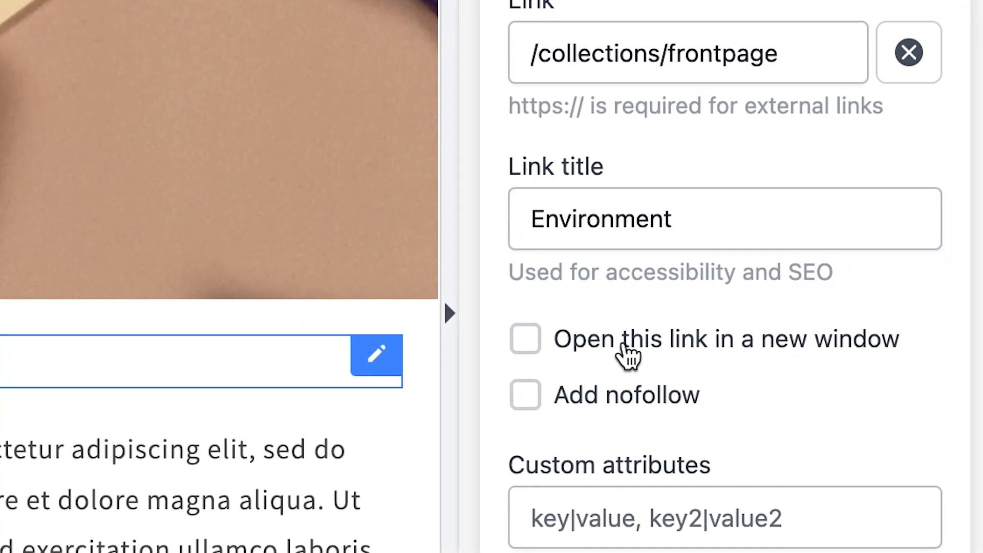
pyautogui.click(844, 326)
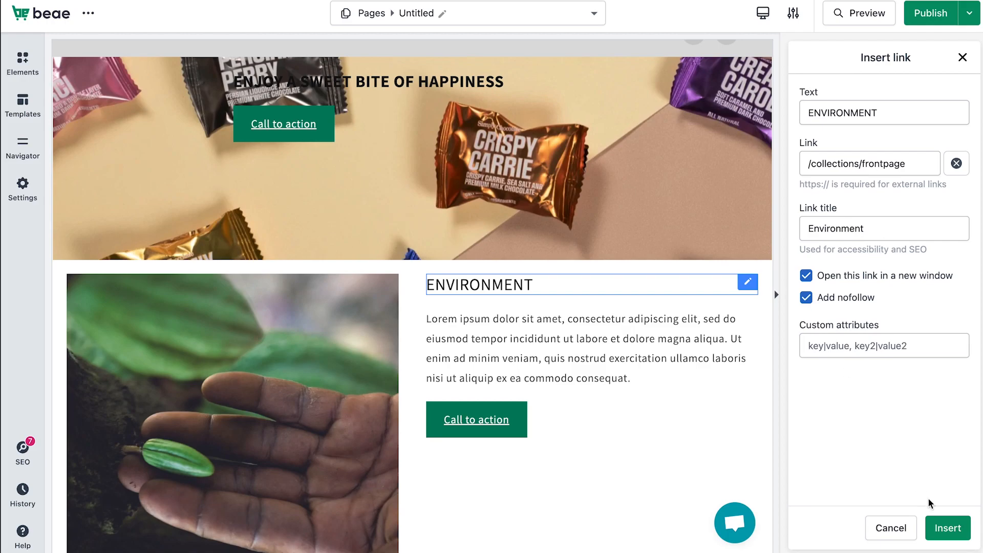
pyautogui.click(948, 528)
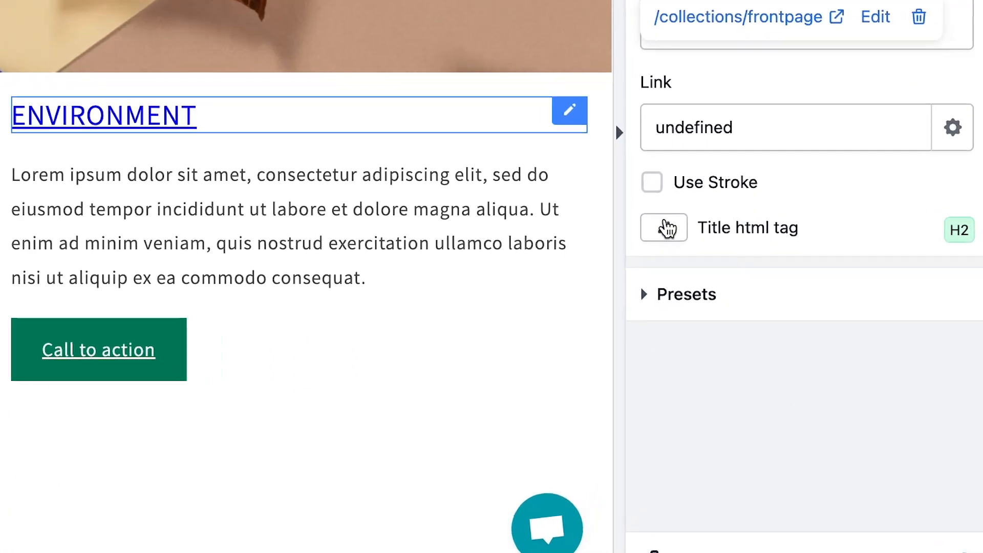
# Step: Try the H1 and H3 HTML tags on the "ENVIRONMENT" heading and return it to H2
pyautogui.click(802, 347)
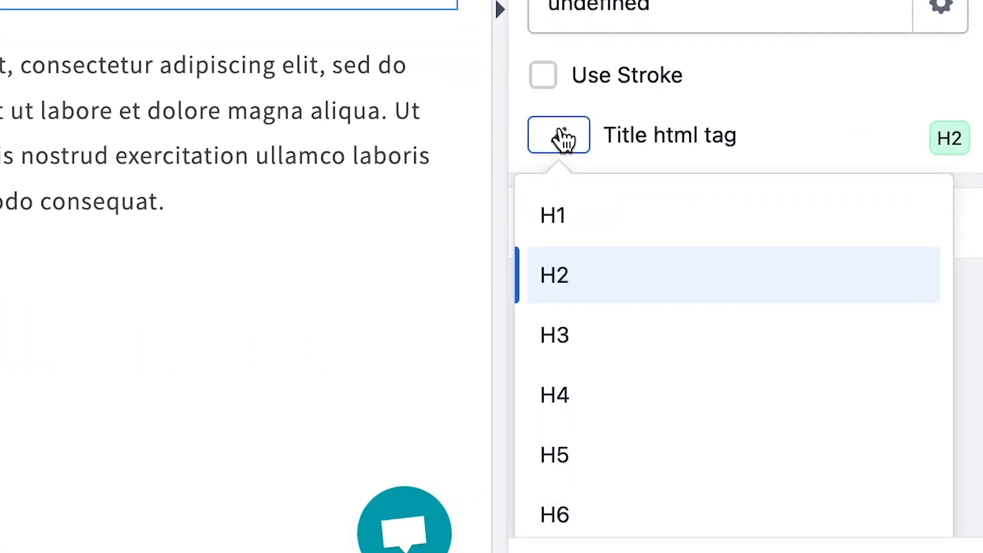
pyautogui.scroll(-2, 627, 412)
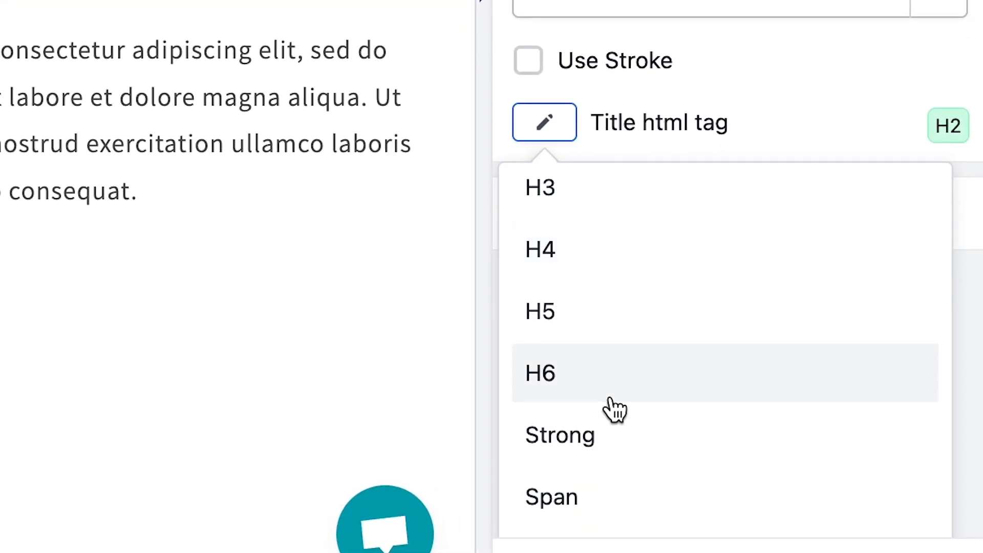
pyautogui.scroll(2, 614, 410)
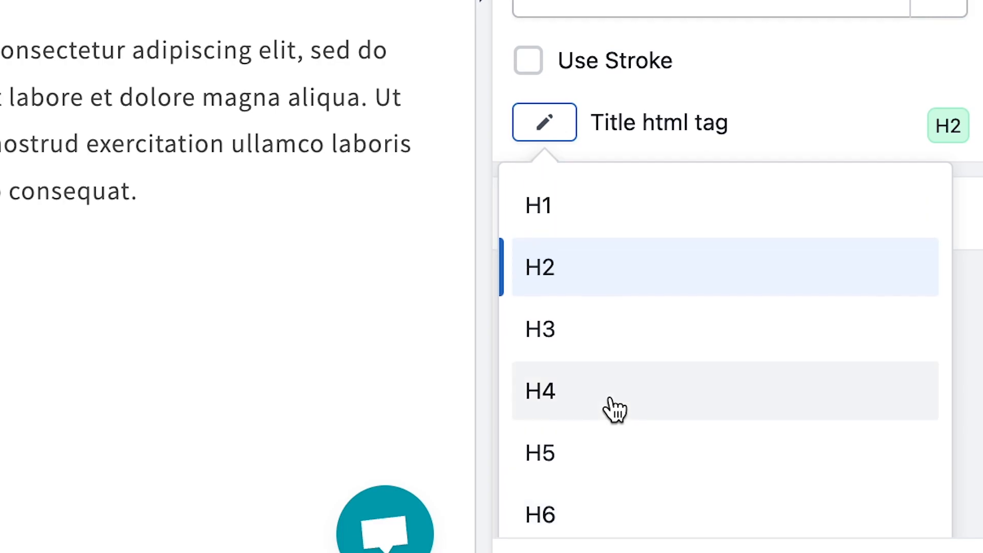
pyautogui.click(610, 226)
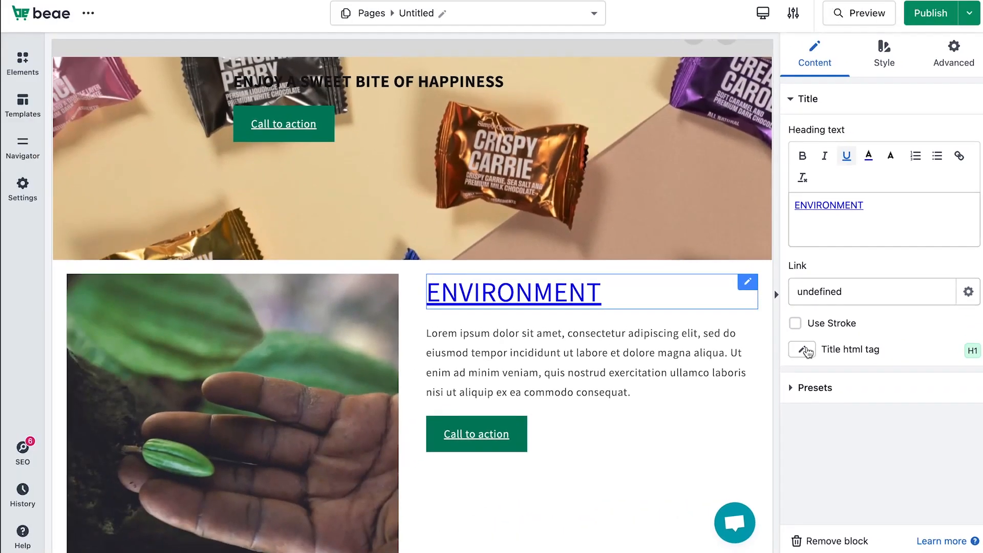
pyautogui.click(807, 353)
pyautogui.click(823, 436)
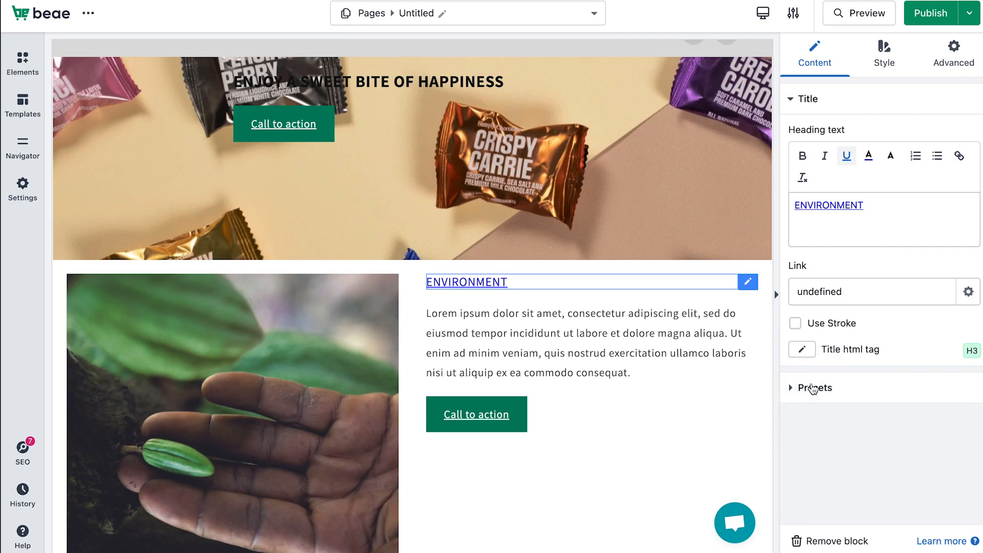
pyautogui.click(804, 353)
pyautogui.click(802, 412)
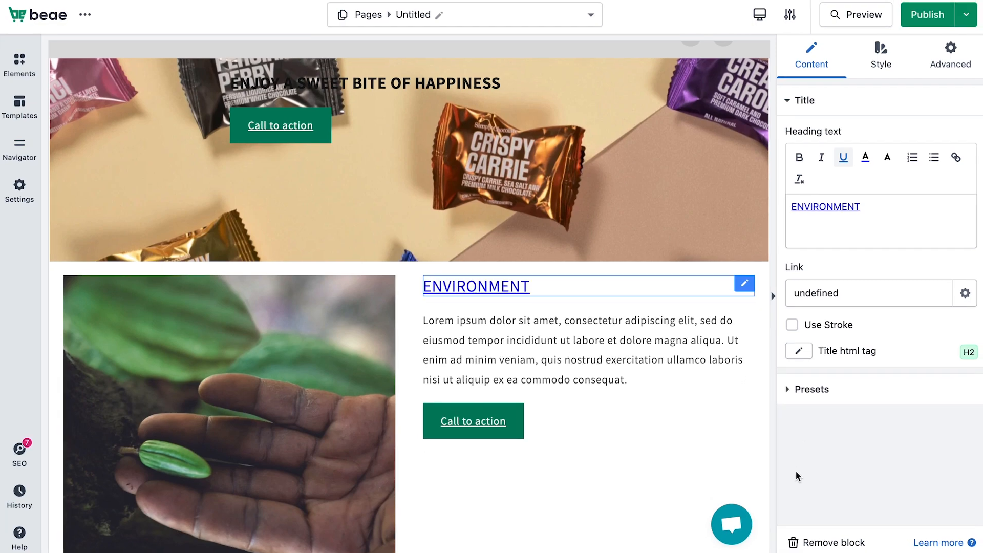
# Step: Browse the library presets and the saved presets available for the "ENVIRONMENT" heading
pyautogui.click(829, 397)
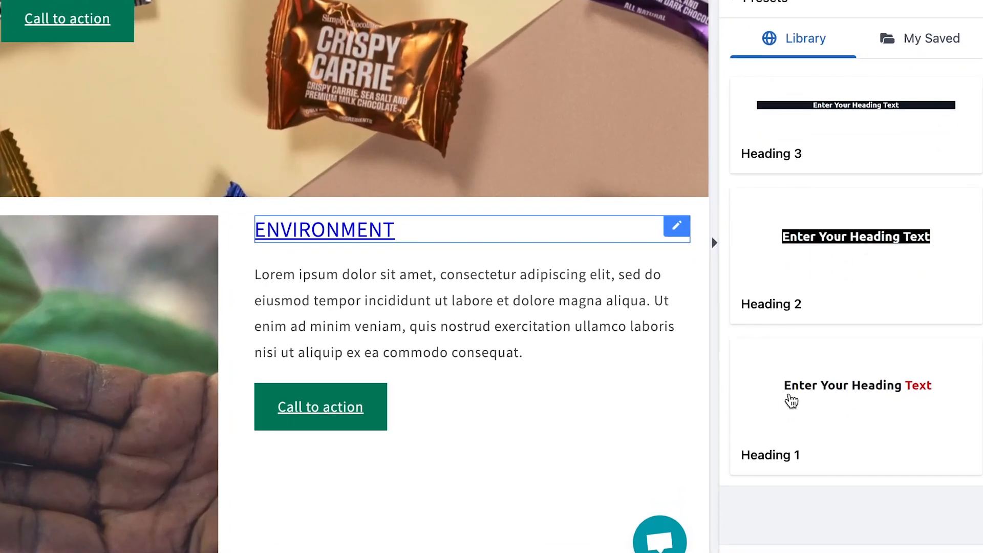
pyautogui.scroll(1, 791, 401)
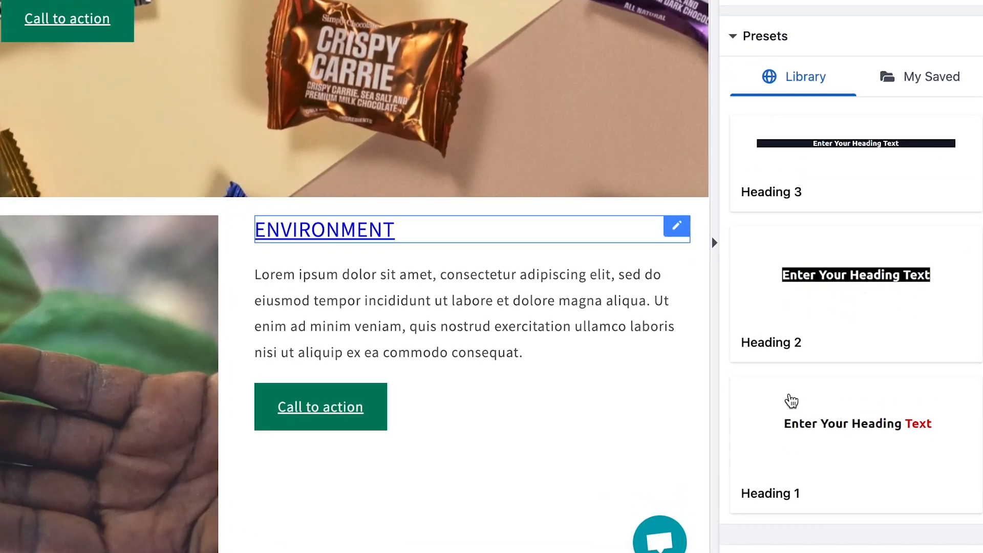
pyautogui.click(925, 91)
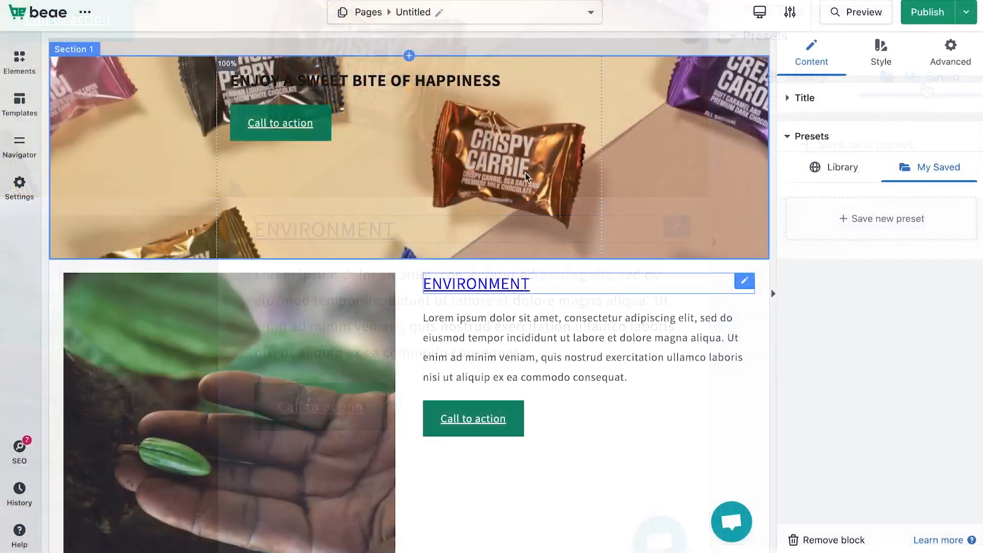
# Step: Center the "ENJOY A SWEET BITE OF HAPPINESS" heading for desktop and check how it looks in the mobile view
pyautogui.click(493, 81)
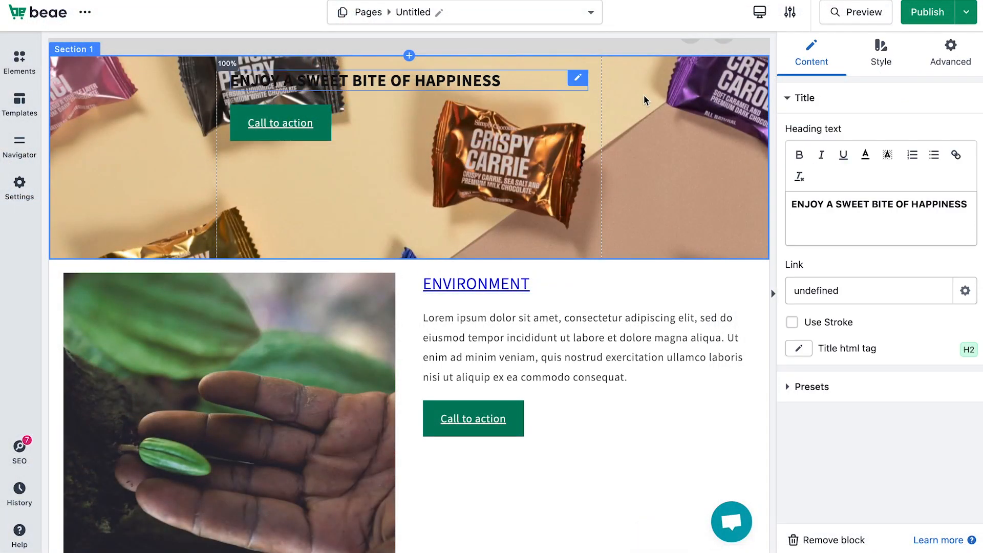
pyautogui.click(877, 60)
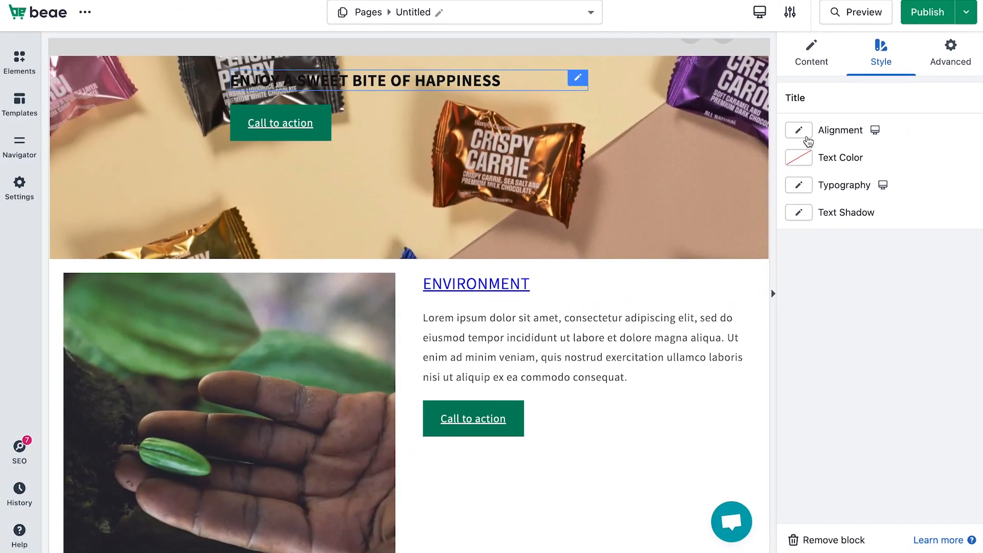
pyautogui.click(807, 137)
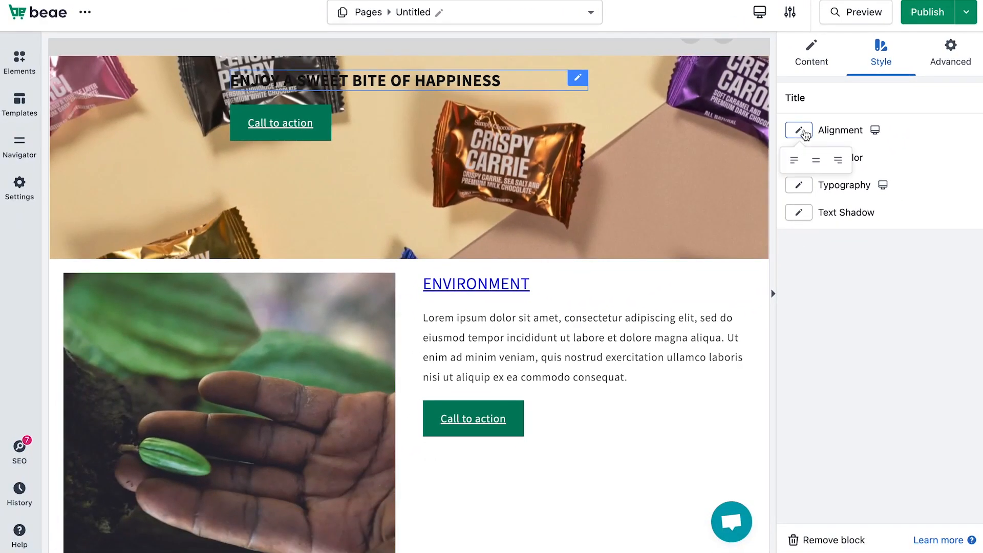
pyautogui.click(815, 163)
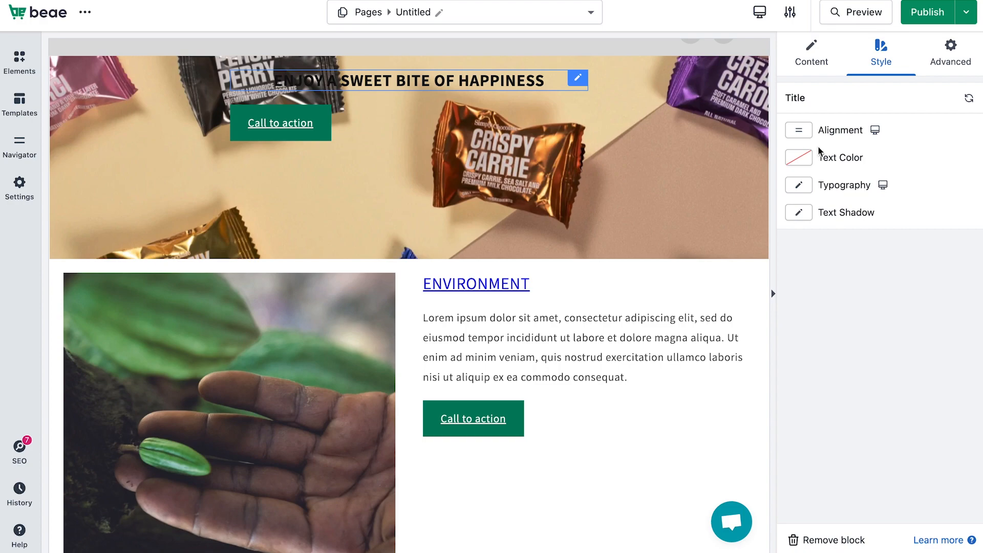
pyautogui.click(875, 131)
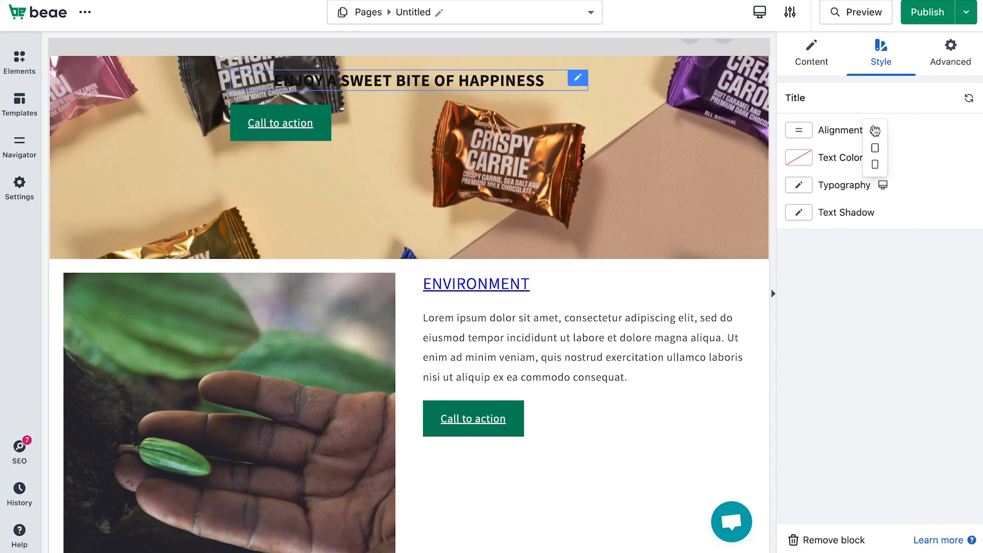
pyautogui.click(875, 164)
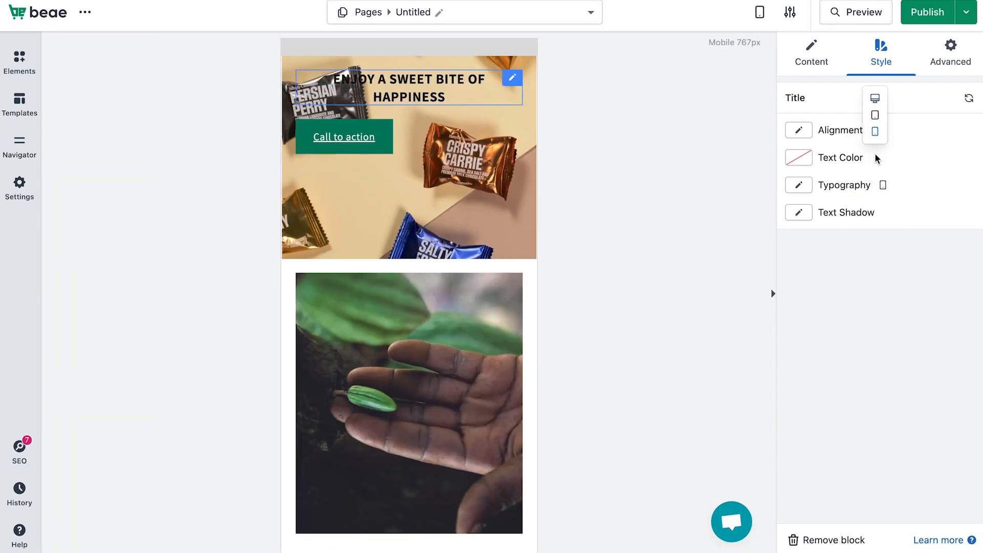
pyautogui.click(874, 101)
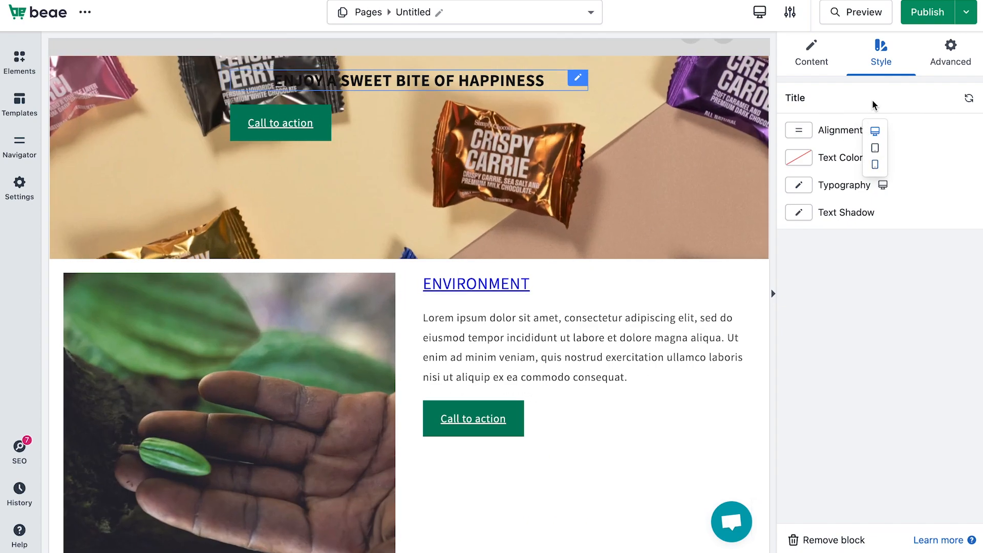
# Step: Set the text color of the Section 1 heading to the near-white #f7f7f7
pyautogui.click(802, 161)
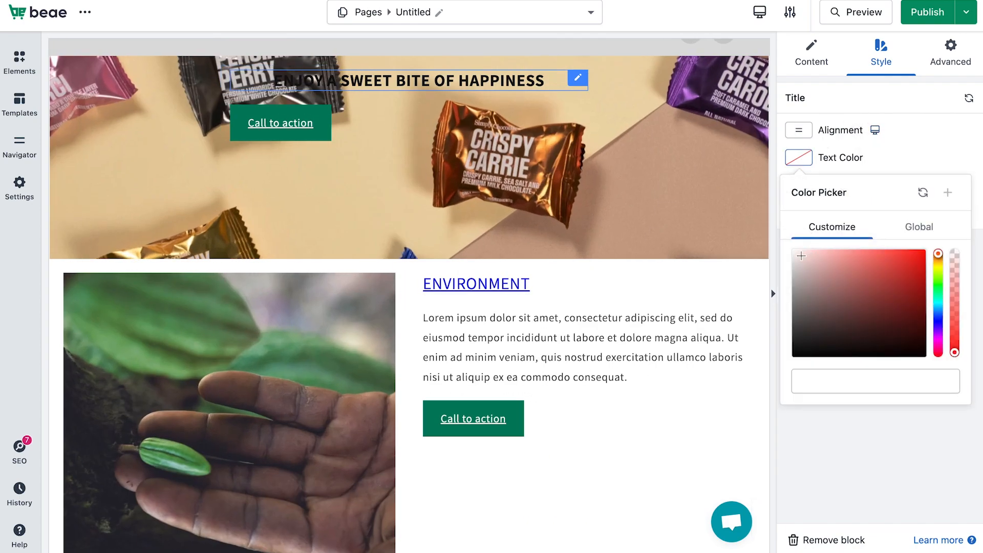
pyautogui.moveTo(801, 256); pyautogui.dragTo(781, 256)
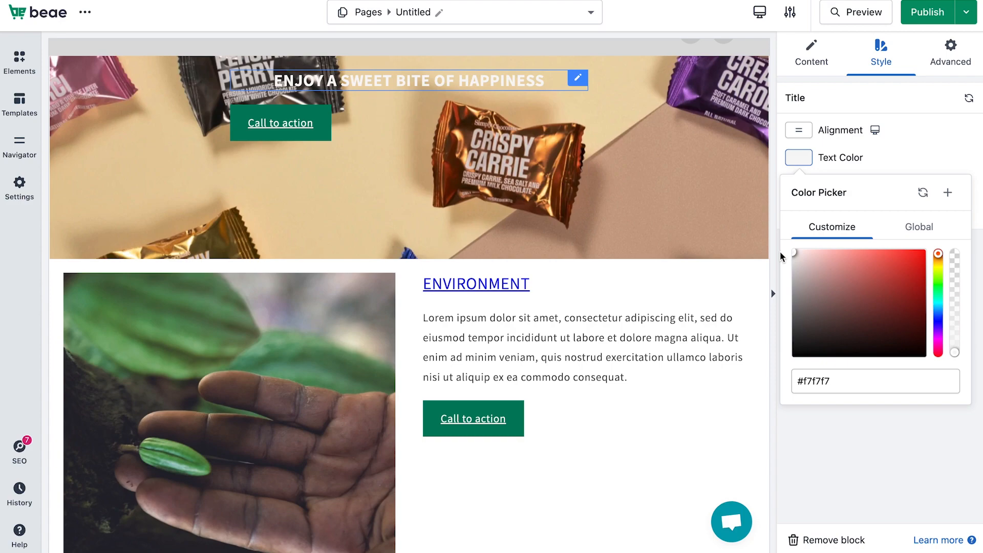
pyautogui.click(885, 149)
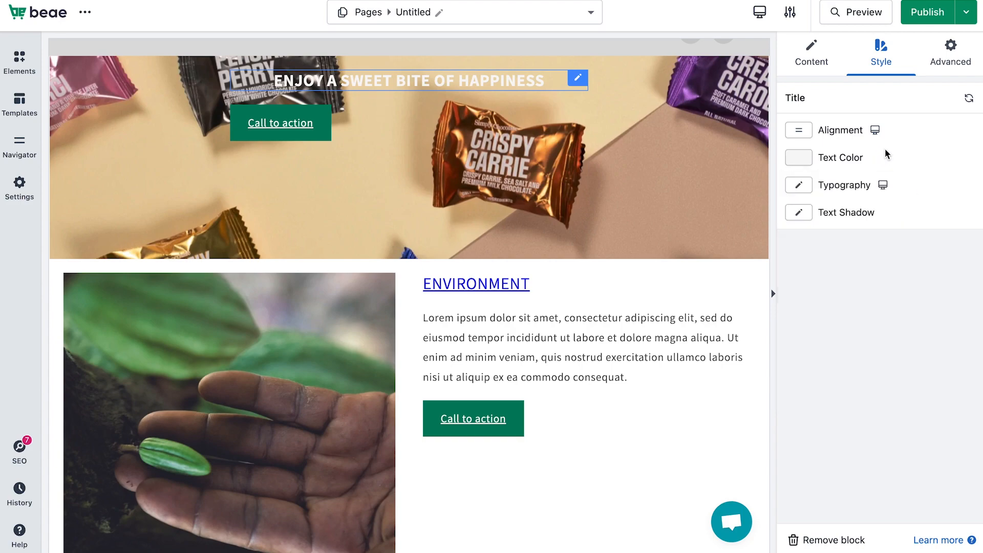
# Step: Try the Google font Roboto on the Section 1 heading and clear the font choice again
pyautogui.click(800, 187)
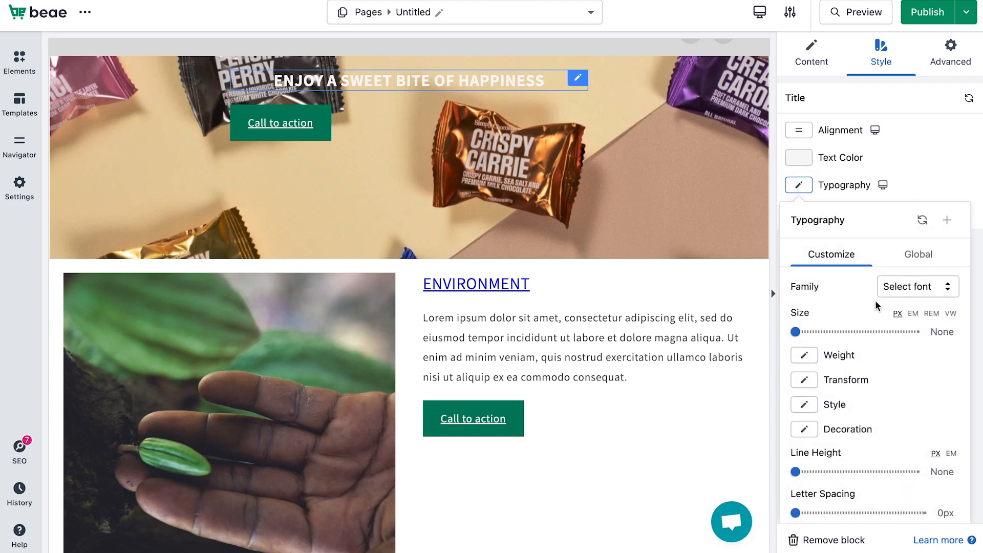
pyautogui.click(899, 290)
pyautogui.click(914, 259)
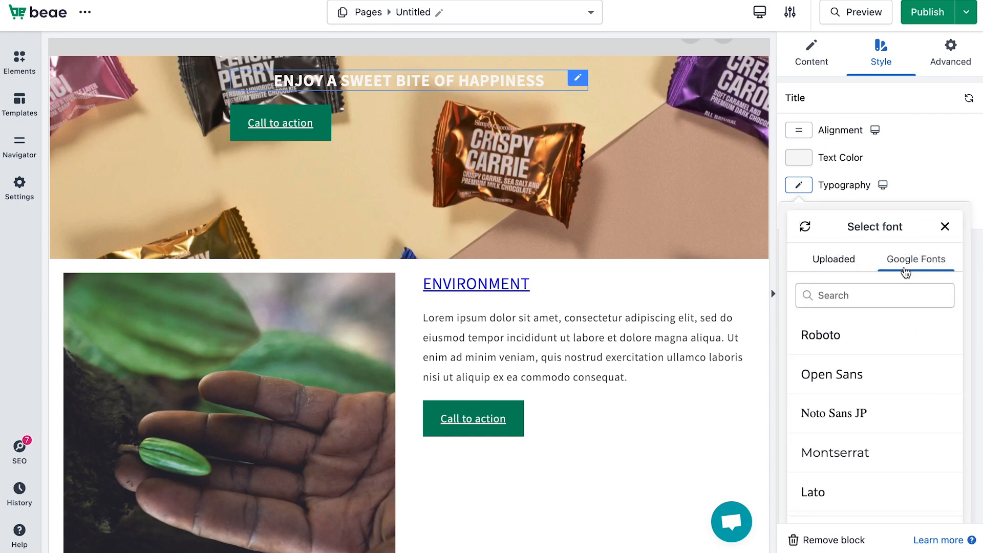
pyautogui.click(848, 343)
pyautogui.click(844, 372)
pyautogui.click(852, 350)
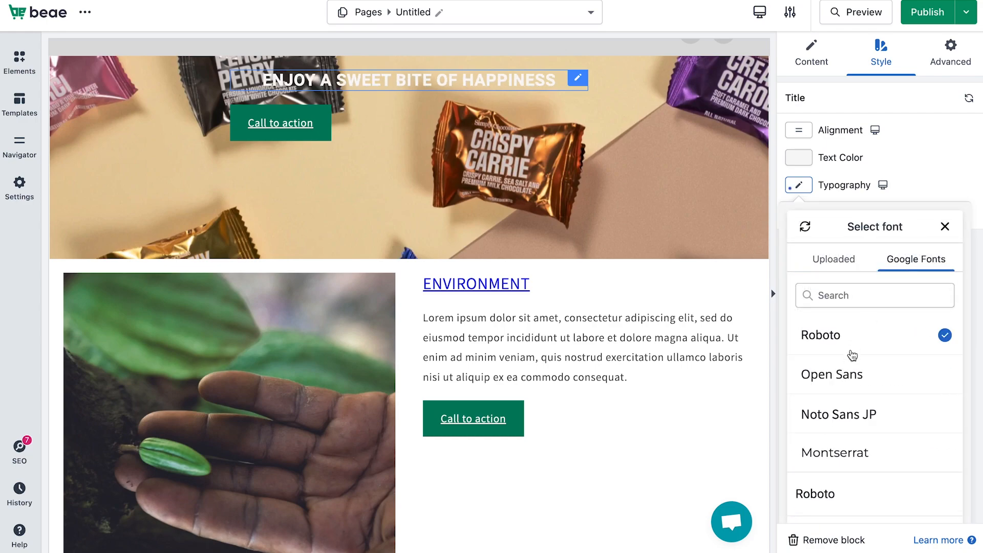
pyautogui.click(862, 381)
pyautogui.click(944, 227)
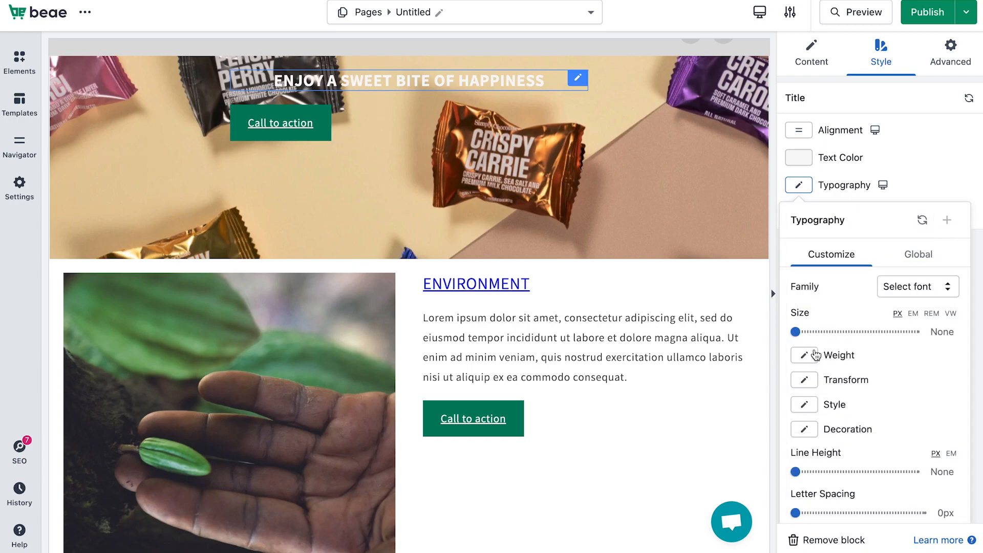
# Step: Set the Section 1 heading's font size to 32 px and its font weight to 200
pyautogui.moveTo(796, 332); pyautogui.dragTo(814, 332)
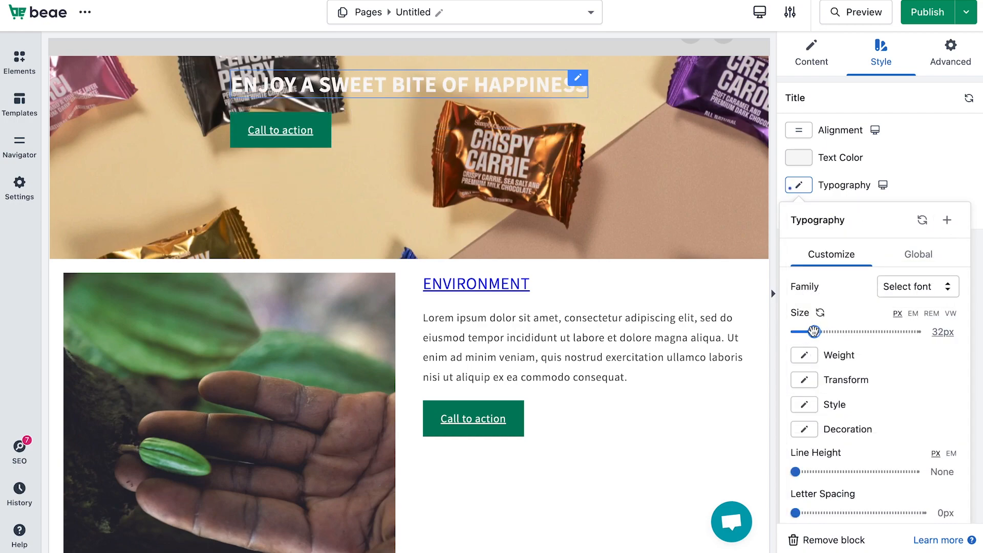
pyautogui.click(814, 365)
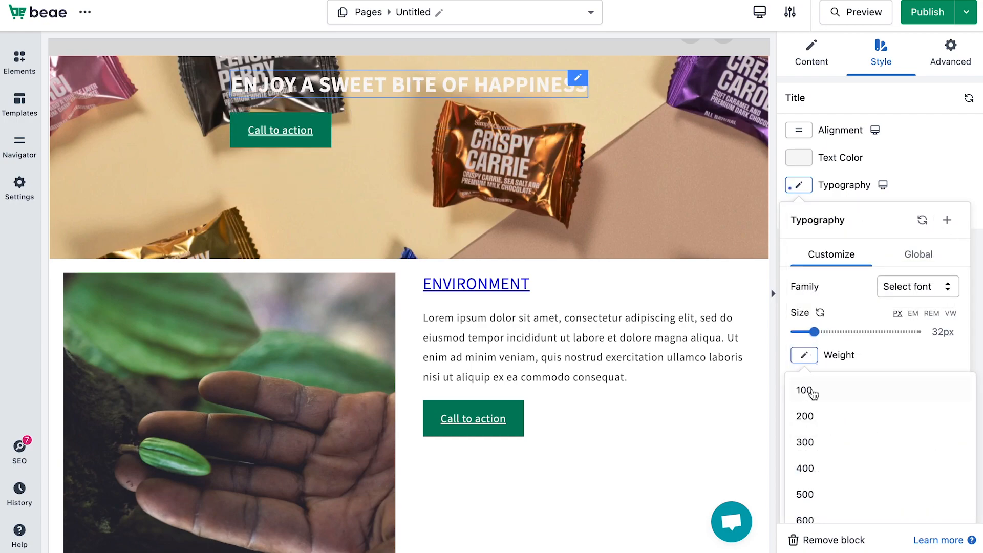
pyautogui.click(815, 413)
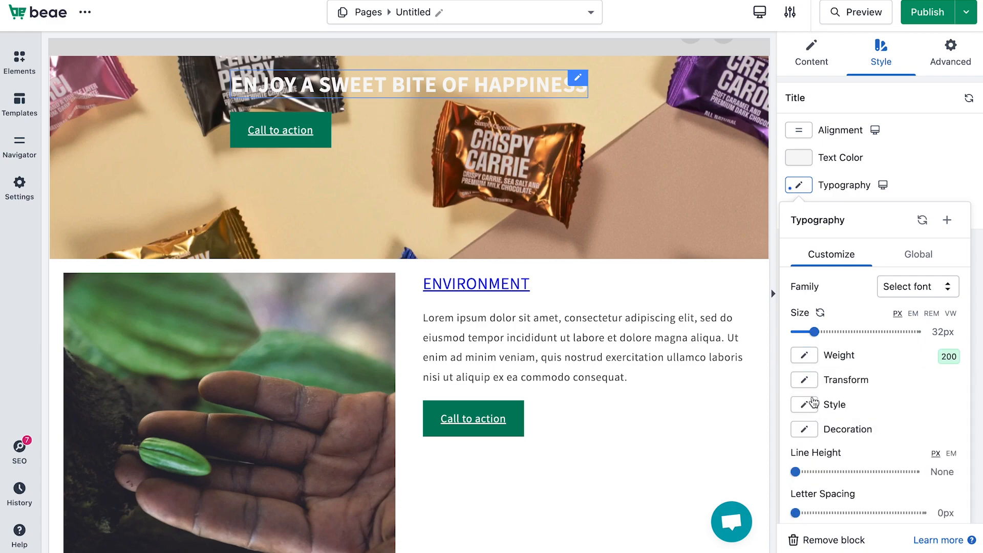
# Step: Set the Section 1 heading's text transform to Uppercase and review its font style and decoration options
pyautogui.click(805, 379)
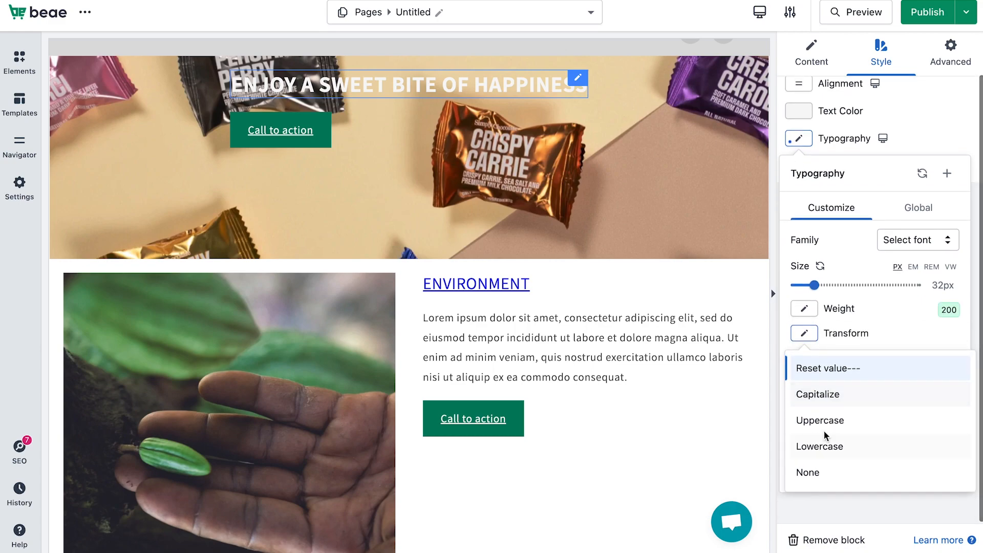
pyautogui.click(824, 421)
pyautogui.click(806, 362)
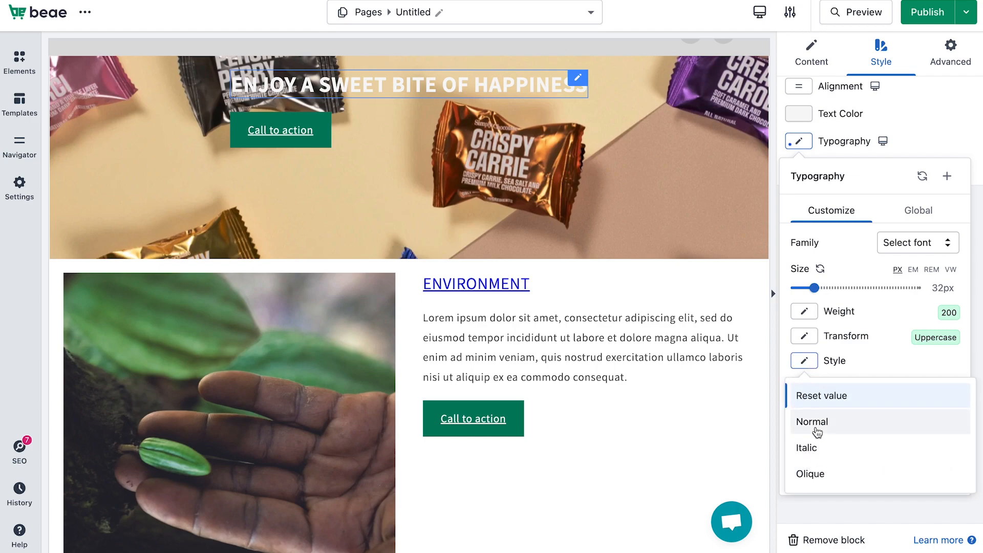
pyautogui.click(864, 360)
pyautogui.click(808, 387)
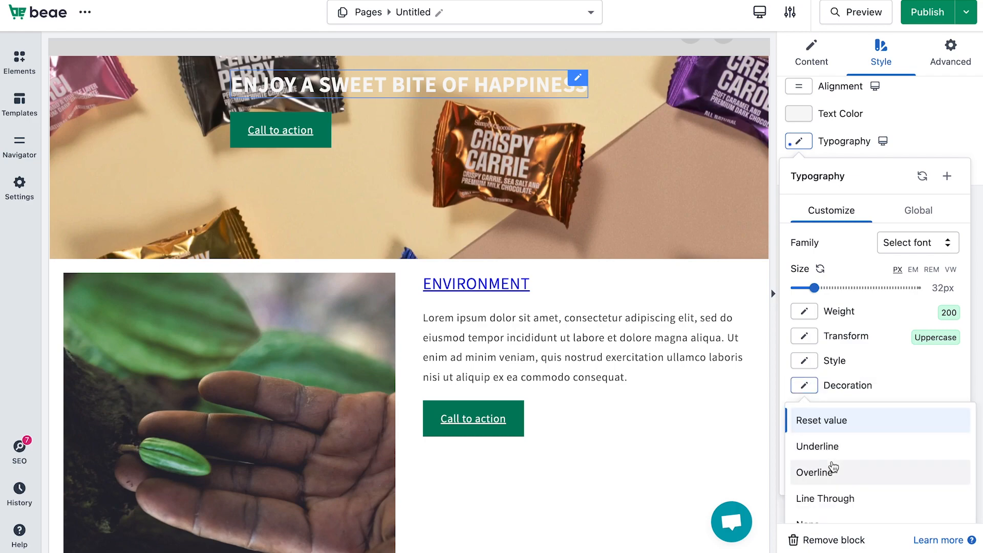
pyautogui.scroll(-1, 833, 466)
pyautogui.click(898, 333)
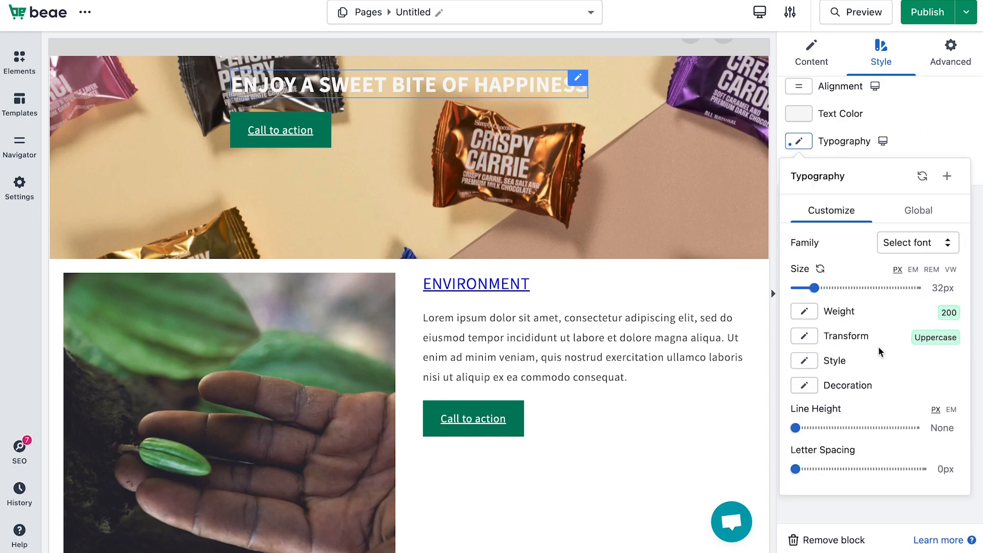
# Step: Set the heading's line height to 47 px and adjust its letter spacing
pyautogui.click(802, 427)
pyautogui.moveTo(803, 427); pyautogui.dragTo(818, 427)
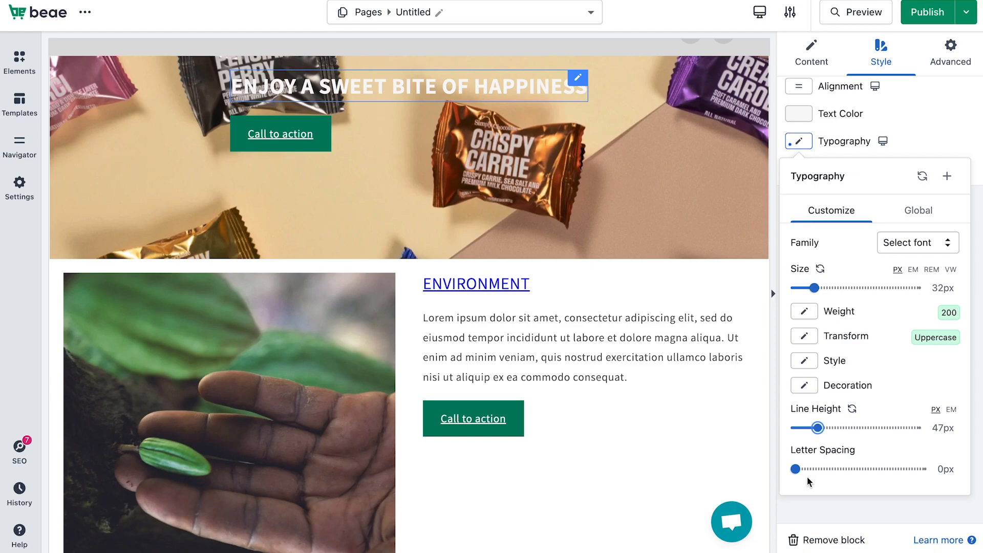
pyautogui.moveTo(795, 468); pyautogui.dragTo(851, 469)
pyautogui.click(911, 129)
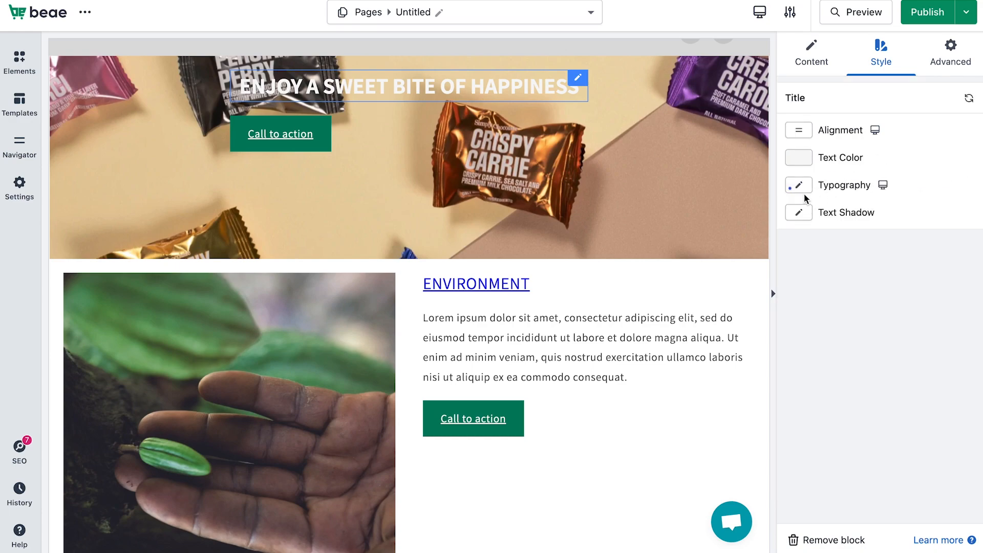
# Step: Switch the heading's typography to the mobile layout and set its font size to 35 px
pyautogui.click(883, 185)
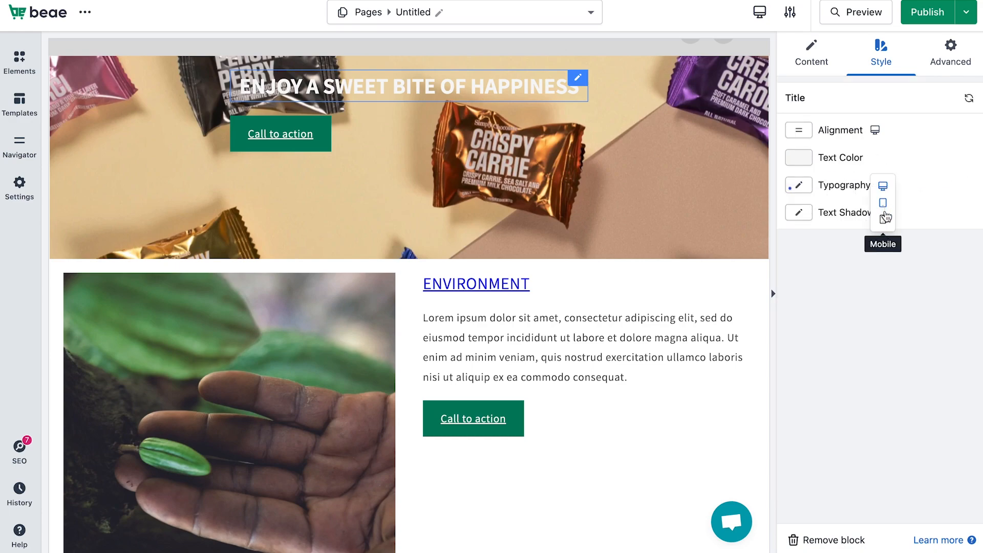
pyautogui.click(885, 219)
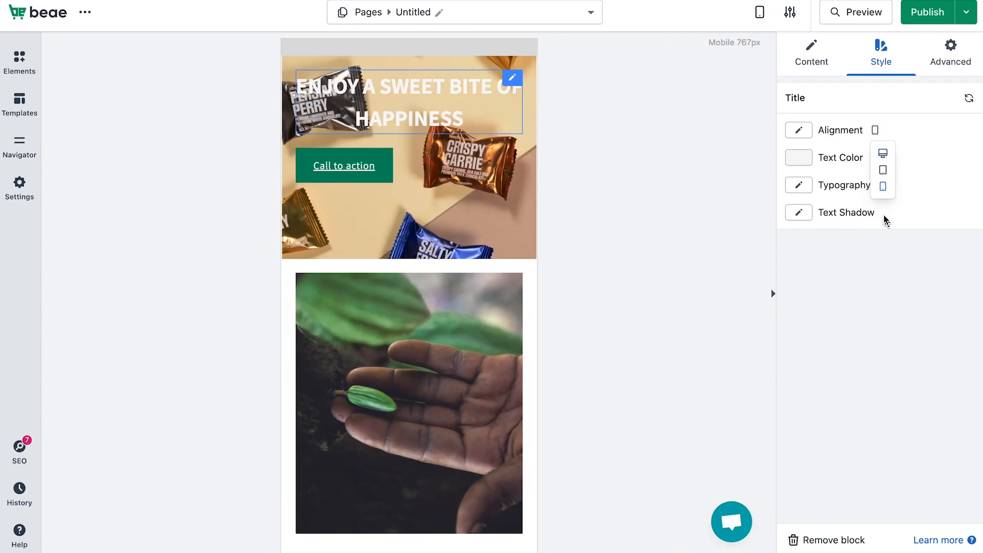
pyautogui.click(805, 185)
pyautogui.click(803, 332)
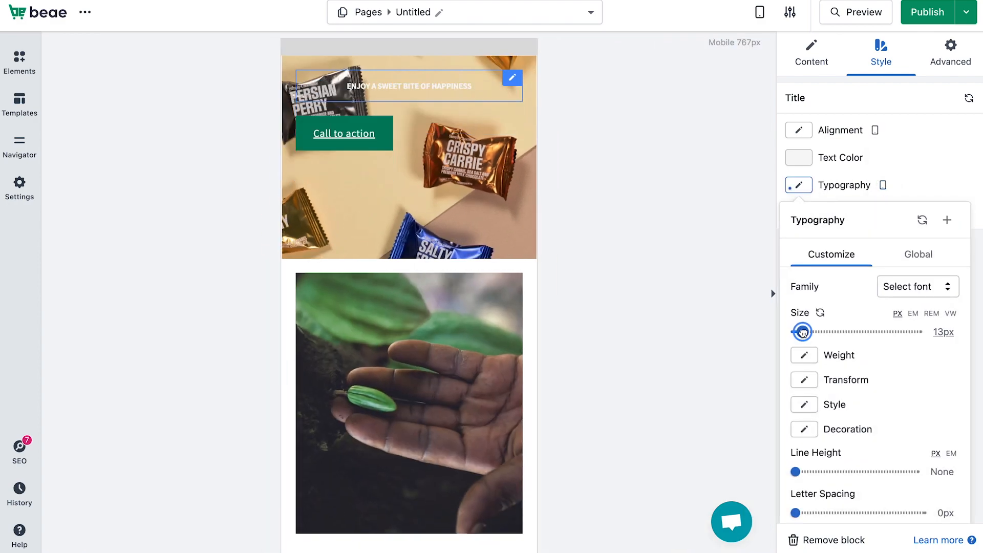
pyautogui.moveTo(802, 331); pyautogui.dragTo(816, 333)
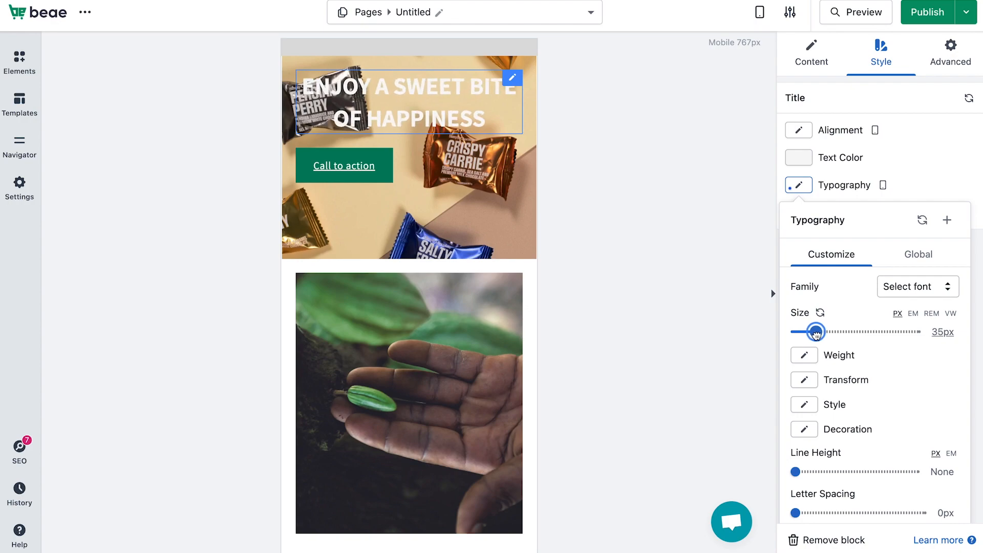
# Step: Set the mobile heading's font weight to 300 and its text transform to Uppercase after trying Lowercase
pyautogui.click(805, 355)
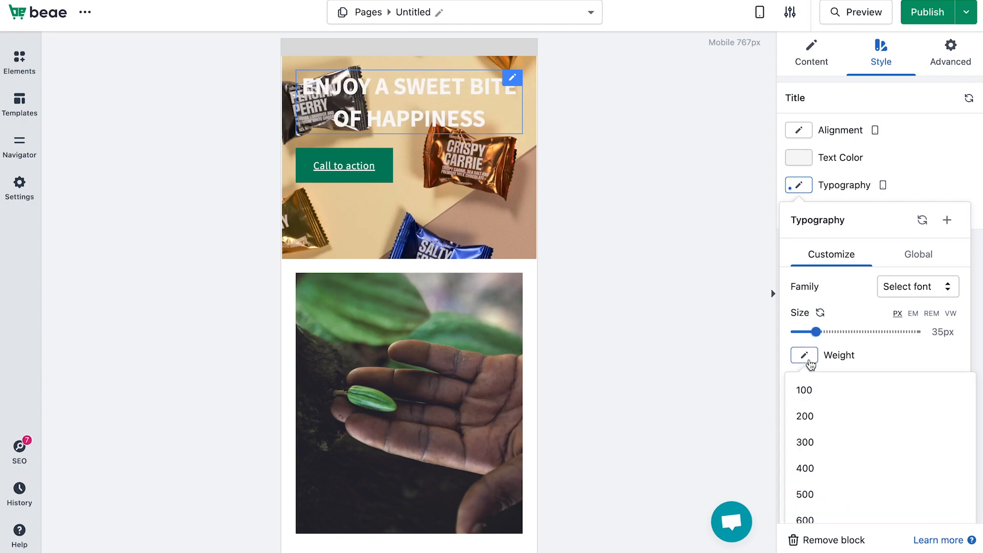
pyautogui.click(815, 446)
pyautogui.click(815, 384)
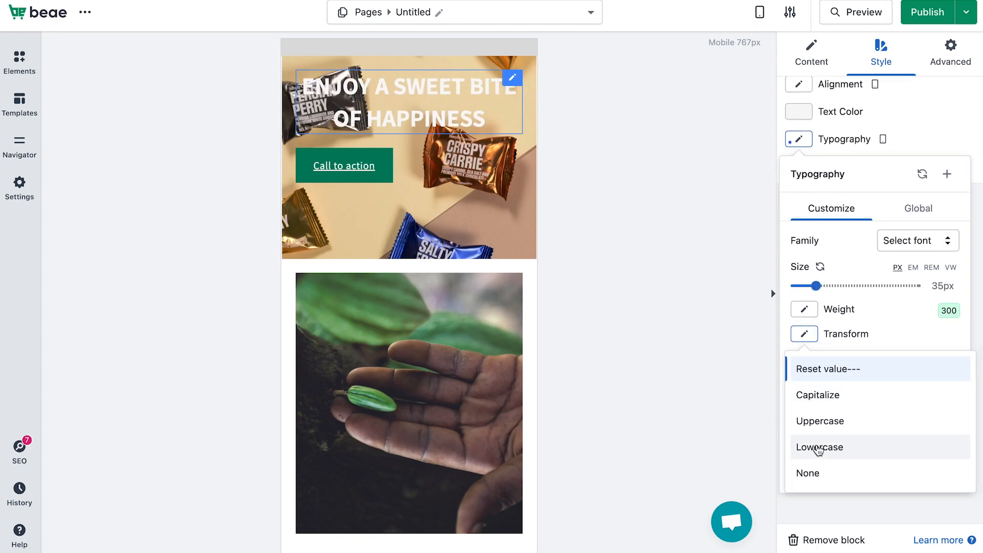
pyautogui.click(816, 447)
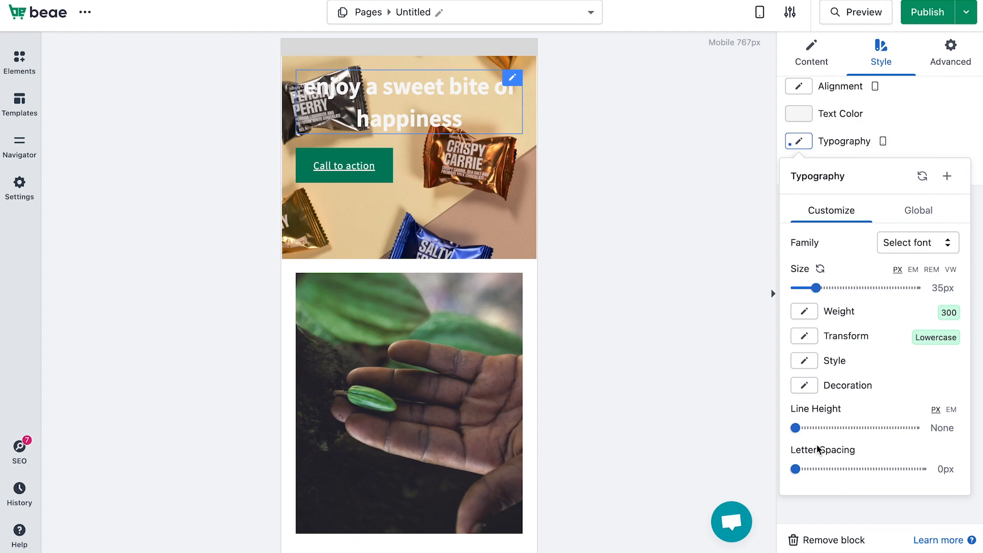
pyautogui.click(805, 337)
pyautogui.click(805, 420)
# Step: Set the mobile heading's line height to 41 px and reduce its font size slightly
pyautogui.moveTo(796, 428); pyautogui.dragTo(815, 428)
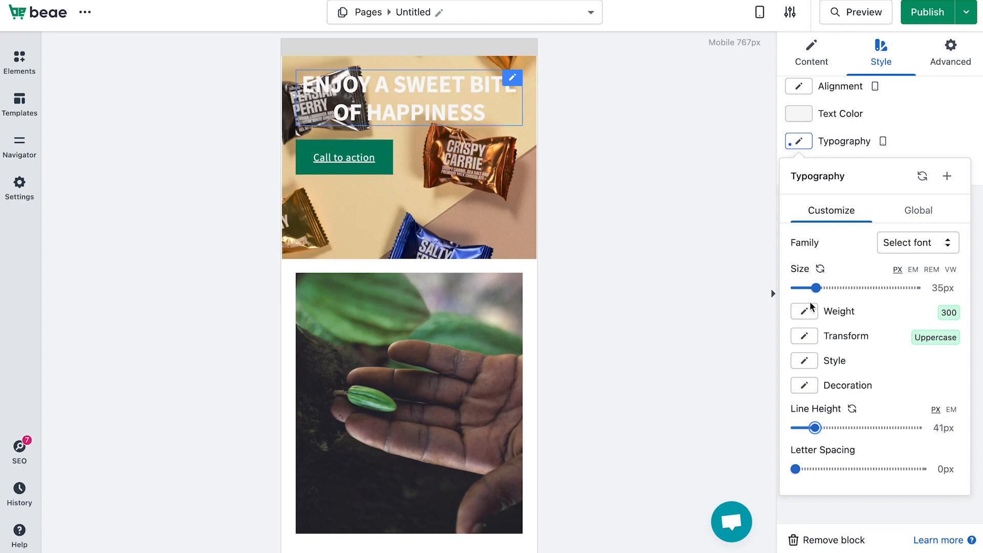
pyautogui.moveTo(816, 288); pyautogui.dragTo(814, 288)
pyautogui.click(898, 133)
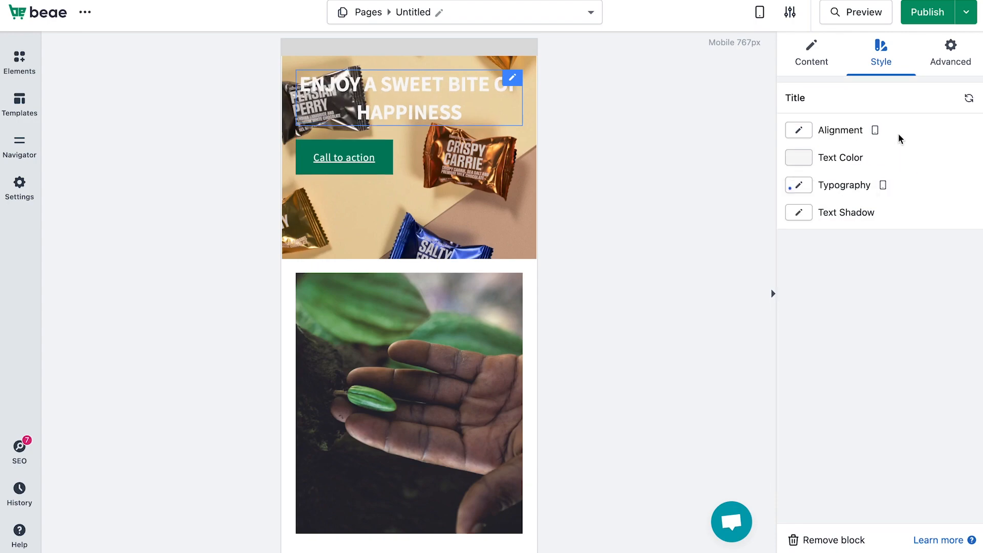
# Step: Return to the desktop layout and give the heading a text shadow in the pale pink #eddada
pyautogui.click(802, 216)
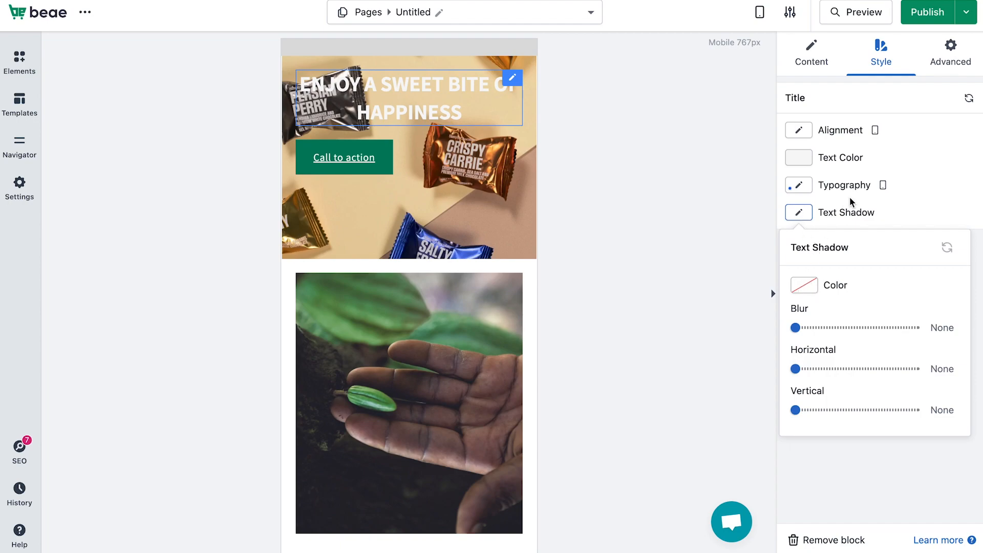
pyautogui.click(883, 185)
pyautogui.click(883, 152)
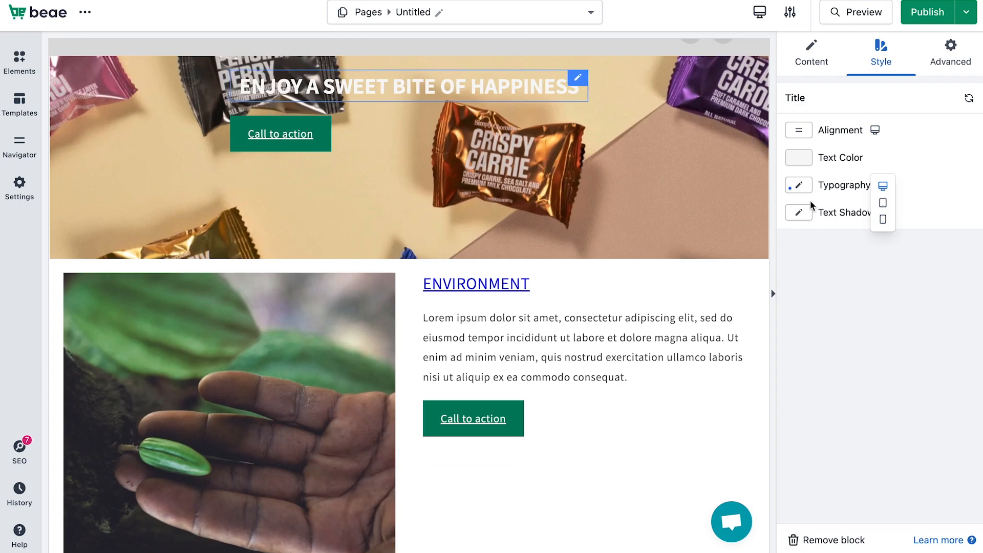
pyautogui.click(798, 212)
pyautogui.click(803, 286)
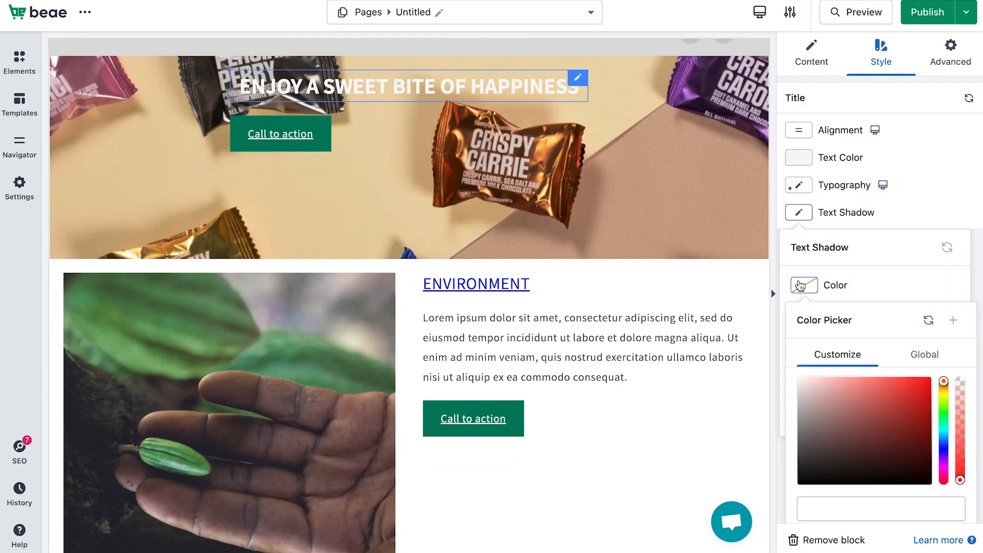
pyautogui.click(812, 384)
pyautogui.moveTo(811, 384); pyautogui.dragTo(808, 385)
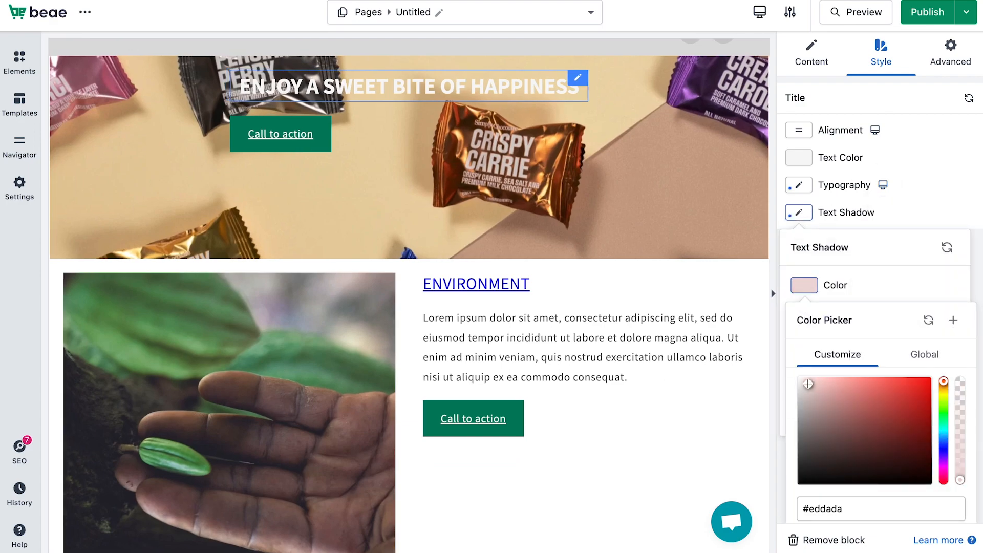
pyautogui.click(909, 228)
# Step: Set the text shadow's blur to 3 px and try a horizontal offset of 53 px and a vertical one of 26 px, resetting both
pyautogui.click(798, 212)
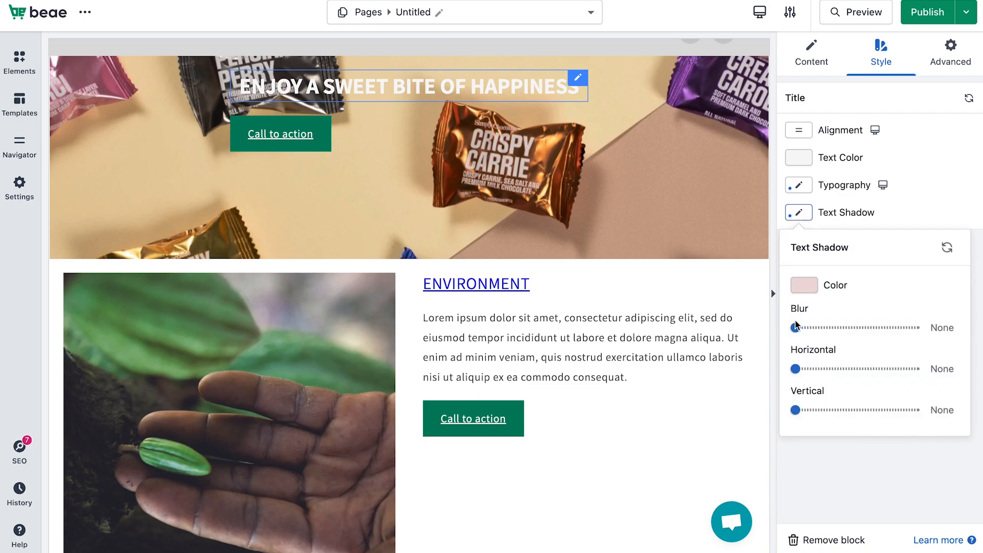
pyautogui.click(799, 328)
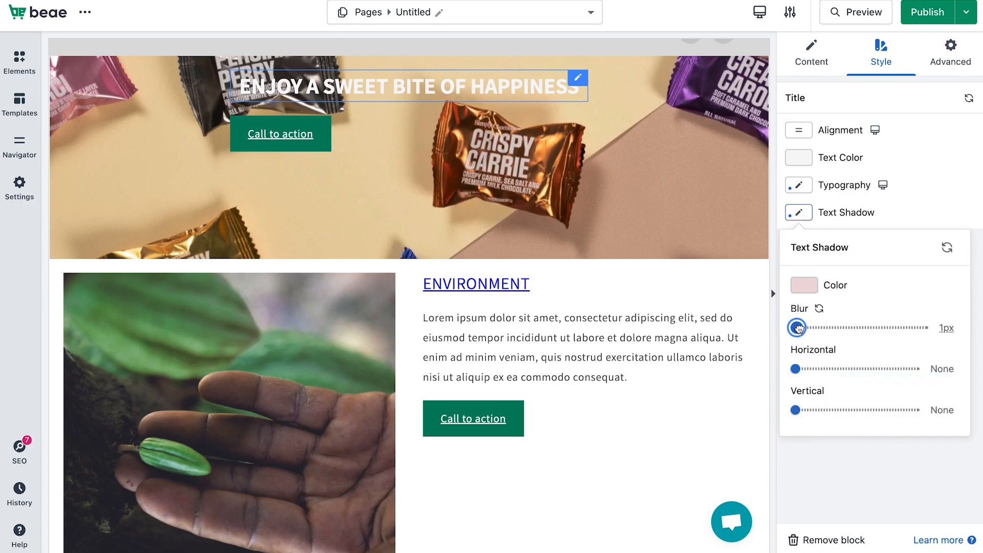
pyautogui.moveTo(798, 328); pyautogui.dragTo(805, 330)
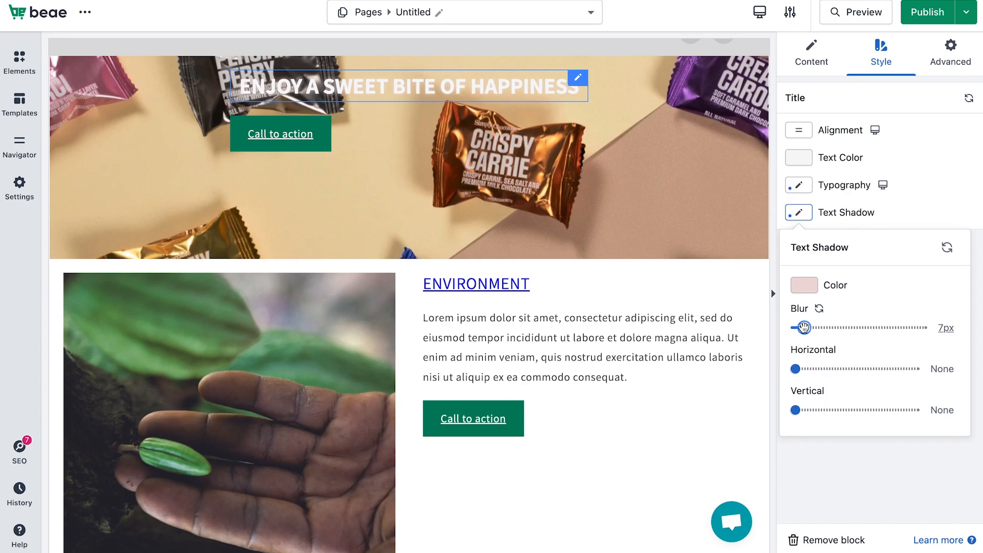
pyautogui.moveTo(795, 369); pyautogui.dragTo(888, 369)
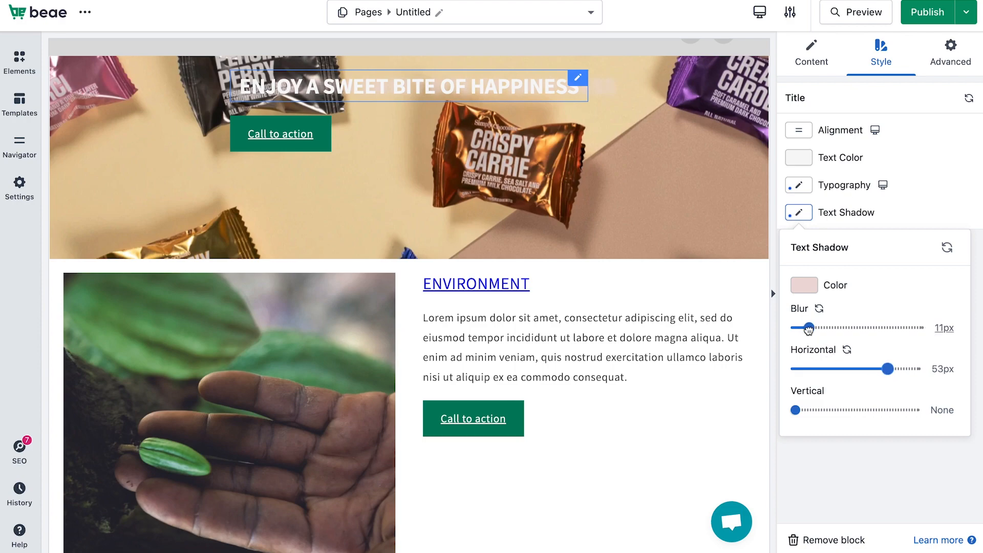
pyautogui.moveTo(804, 328); pyautogui.dragTo(798, 328)
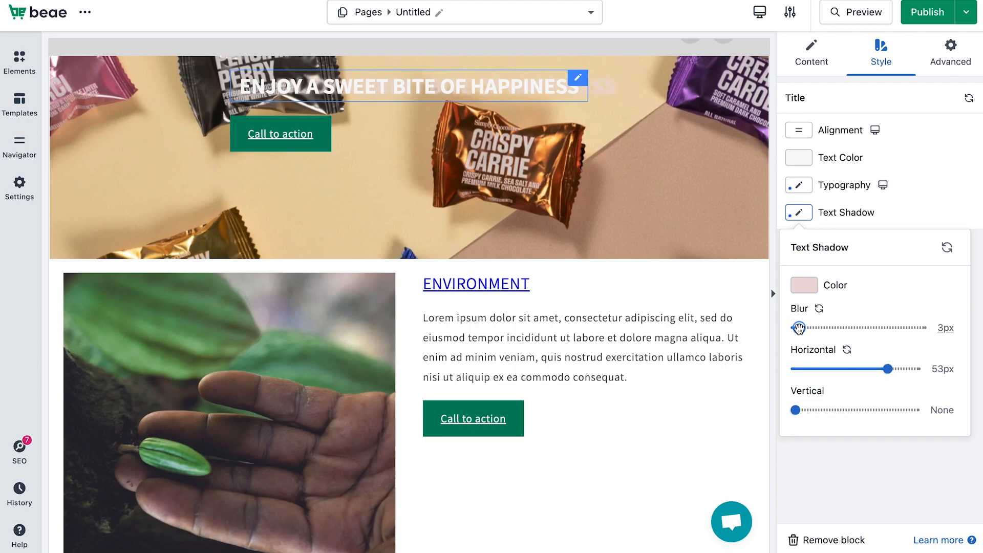
pyautogui.moveTo(887, 368); pyautogui.dragTo(879, 371)
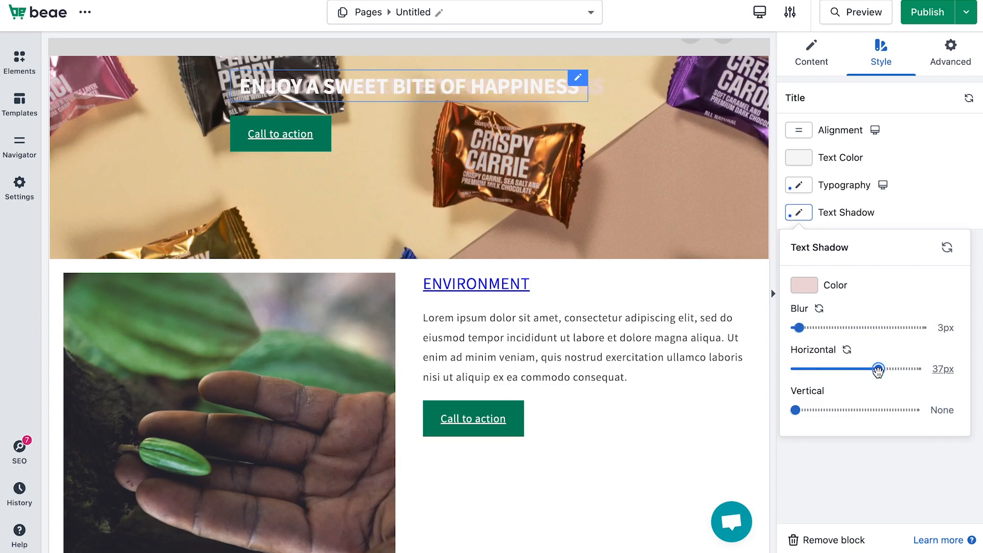
pyautogui.click(845, 351)
pyautogui.moveTo(797, 409); pyautogui.dragTo(871, 425)
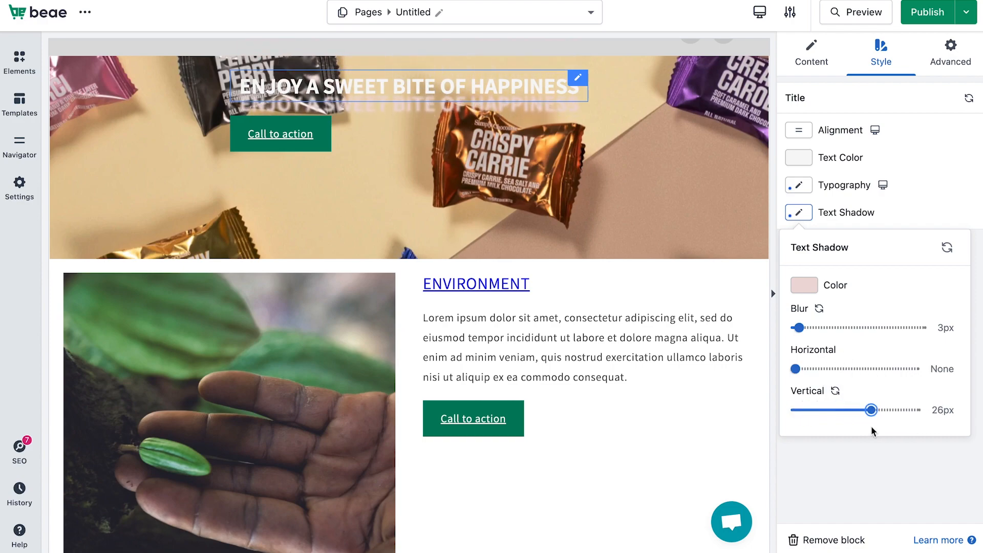
pyautogui.click(835, 390)
# Step: Review the heading's advanced spacing, background, border, responsive visibility and attribute settings
pyautogui.click(941, 60)
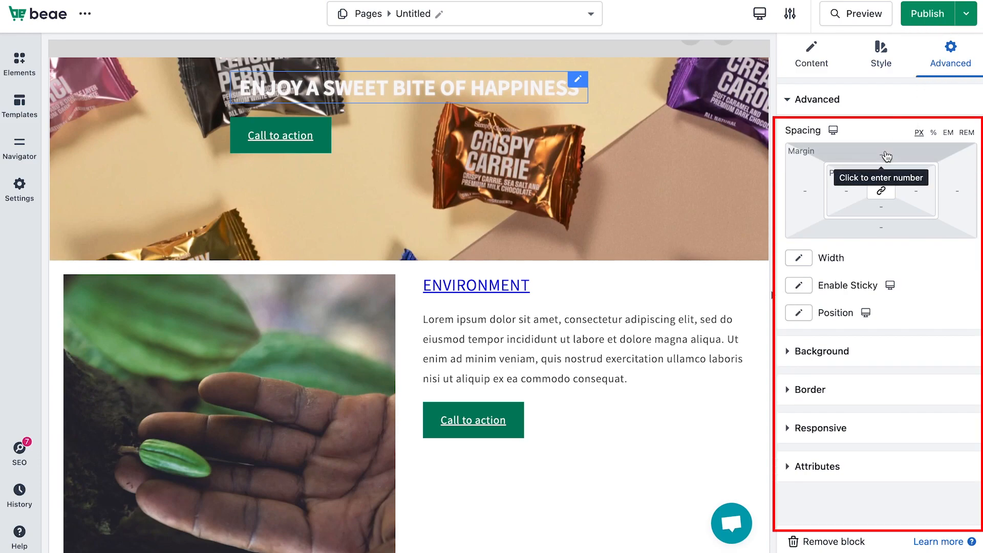
pyautogui.click(810, 352)
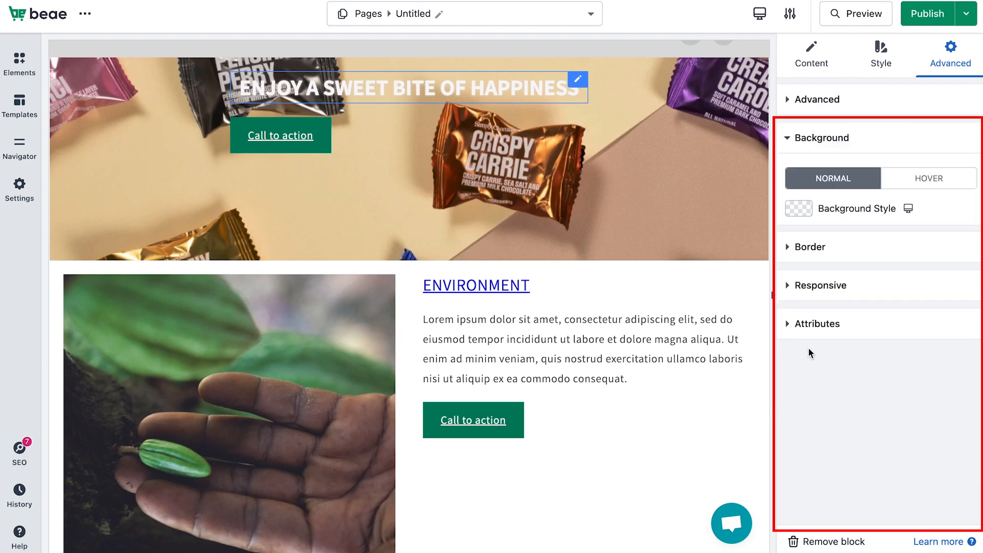
pyautogui.click(832, 248)
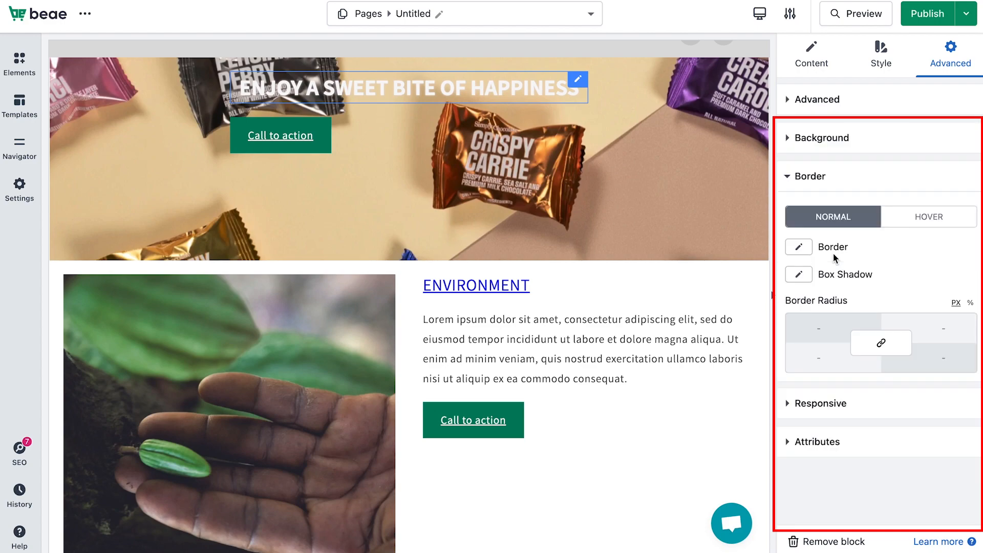
pyautogui.click(822, 404)
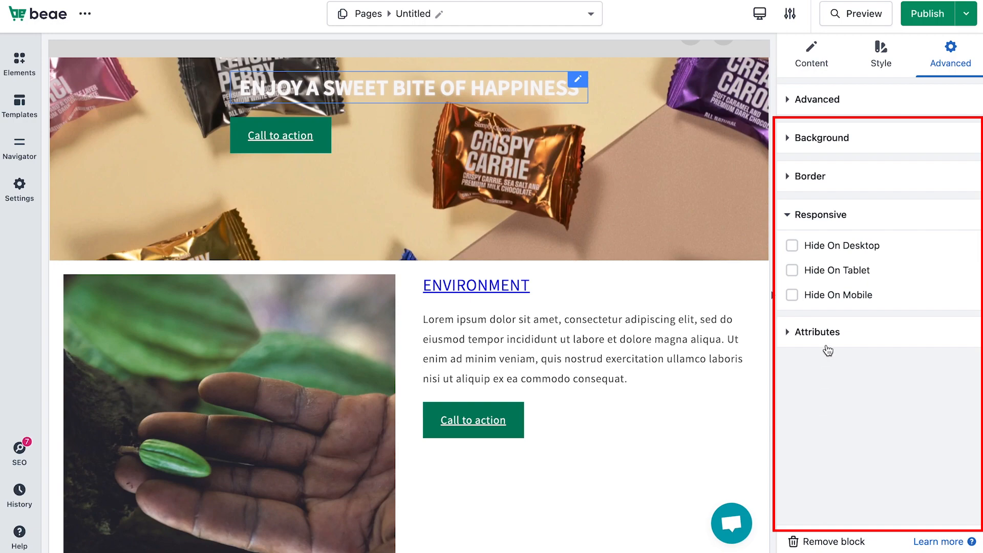
pyautogui.click(829, 339)
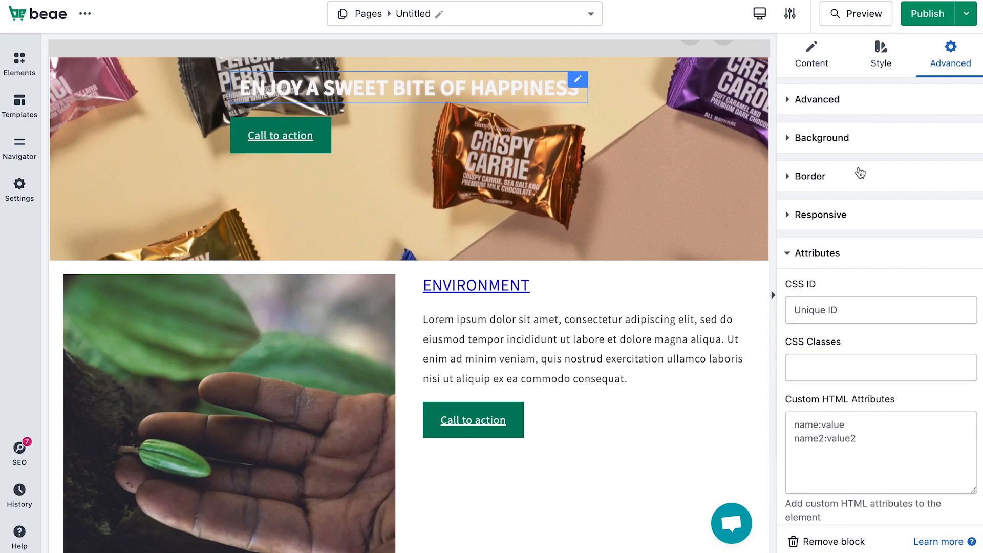
# Step: Set the heading's top margin to 83 px in the advanced spacing settings
pyautogui.click(854, 104)
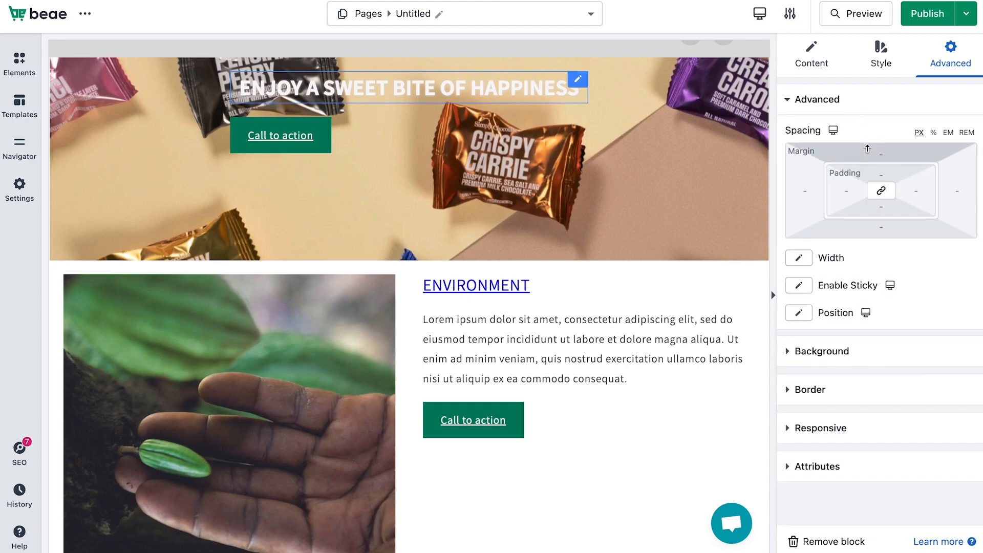
pyautogui.click(868, 149)
pyautogui.moveTo(823, 186); pyautogui.dragTo(872, 187)
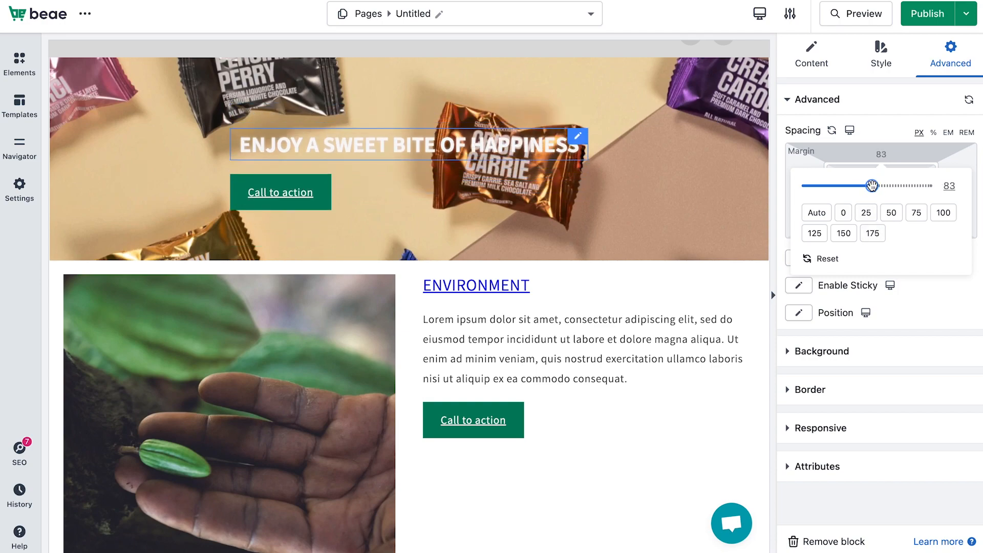
pyautogui.click(891, 110)
# Step: Set the banner heading's top padding to 3 px in the advanced spacing settings
pyautogui.click(850, 100)
pyautogui.click(870, 176)
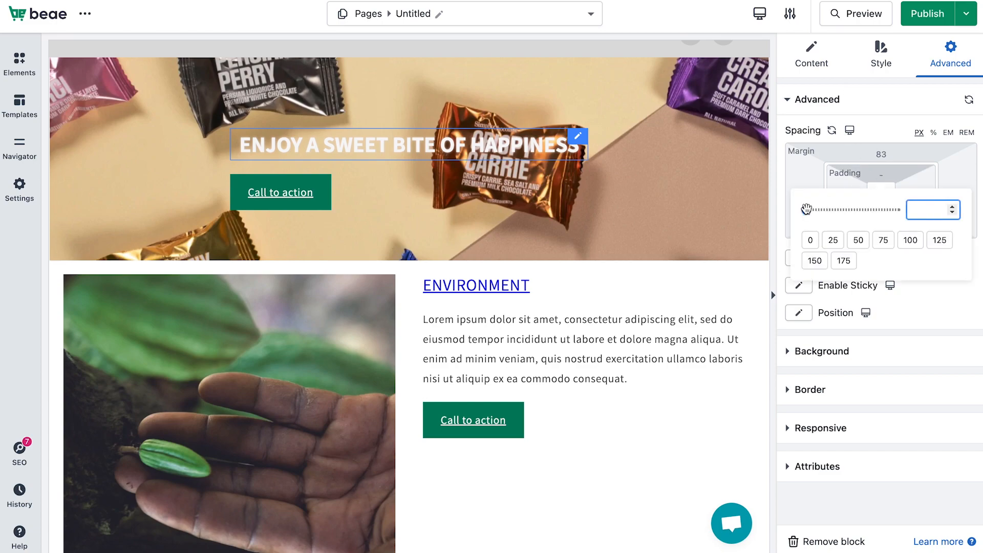
pyautogui.moveTo(807, 206); pyautogui.dragTo(804, 206)
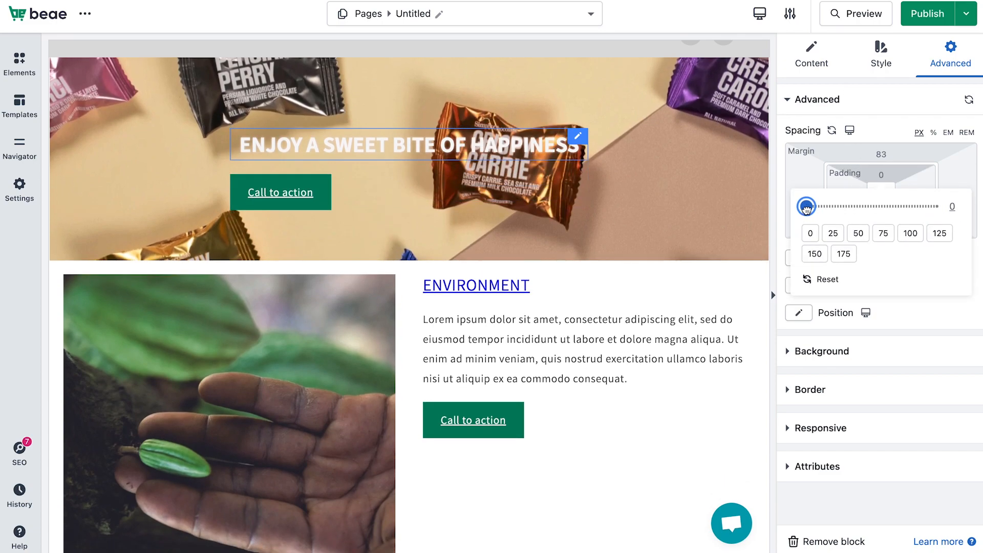
pyautogui.click(874, 118)
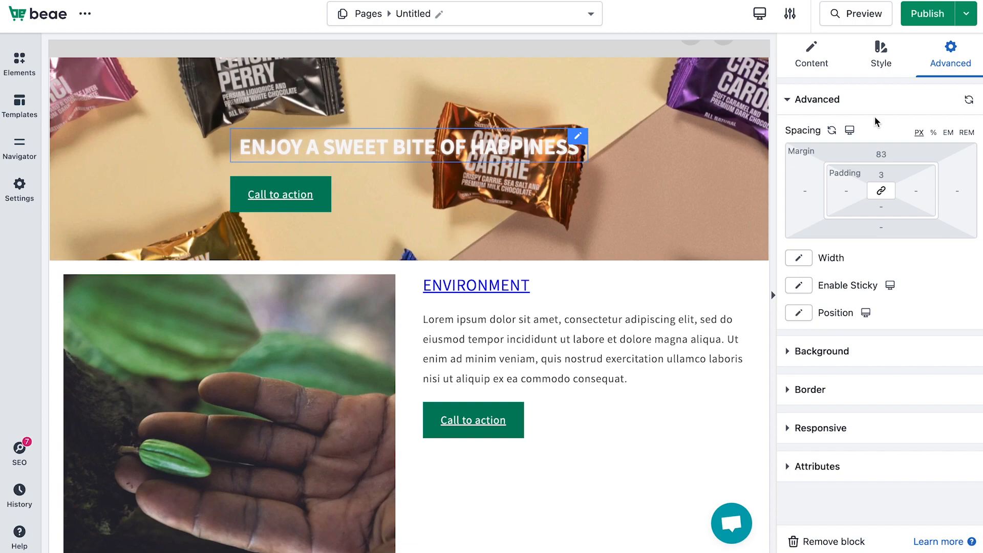
# Step: Try full width for the banner heading and set its width to Inline (auto)
pyautogui.click(798, 259)
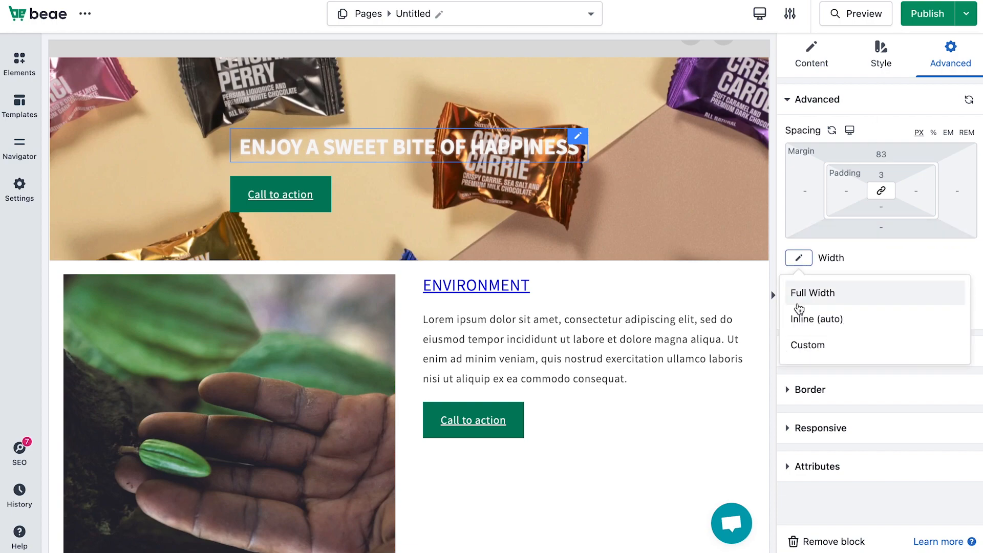
pyautogui.click(808, 306)
pyautogui.click(799, 258)
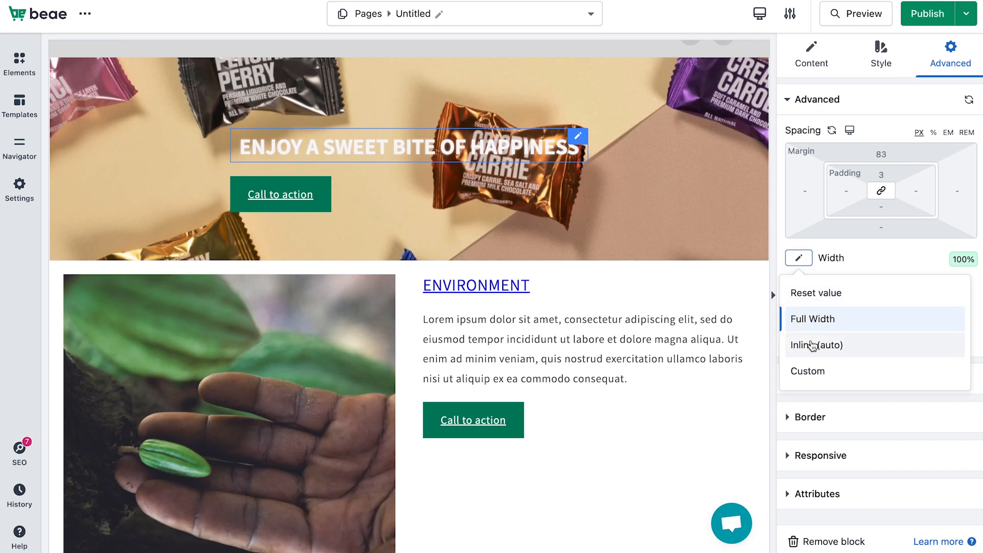
pyautogui.click(812, 344)
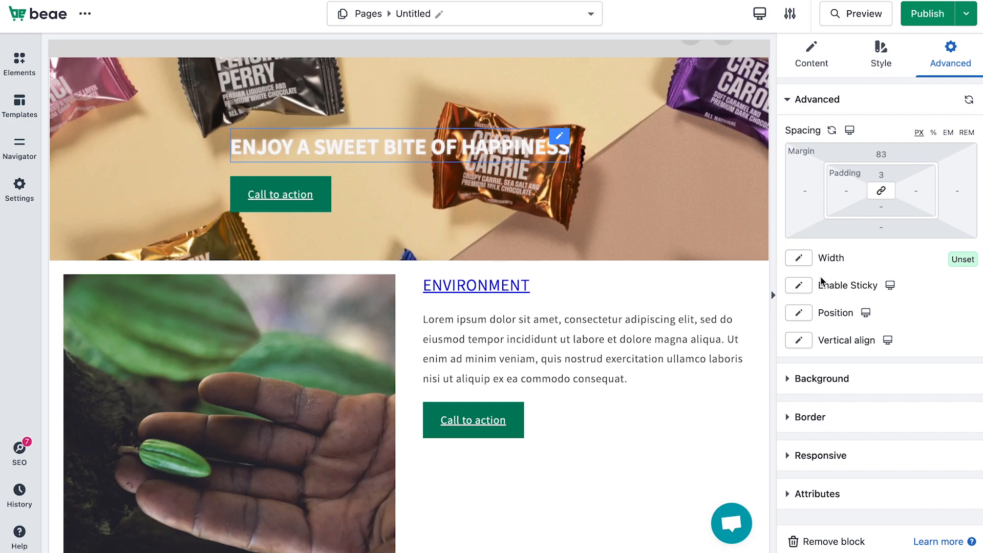
# Step: Set the heading's sticky option to Stick on top and check how it behaves in the page
pyautogui.click(799, 289)
pyautogui.click(815, 343)
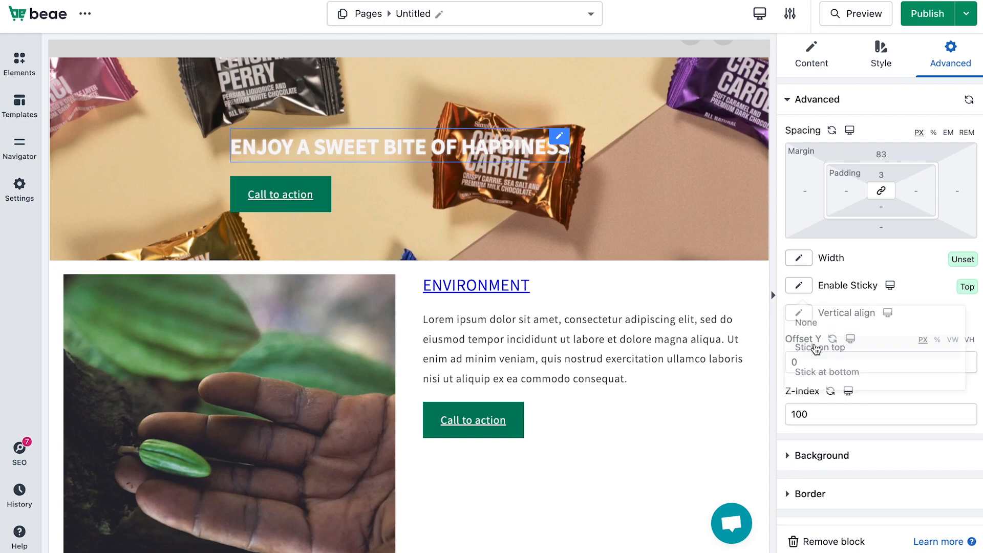
pyautogui.scroll(-1, 583, 186)
pyautogui.scroll(2, 583, 185)
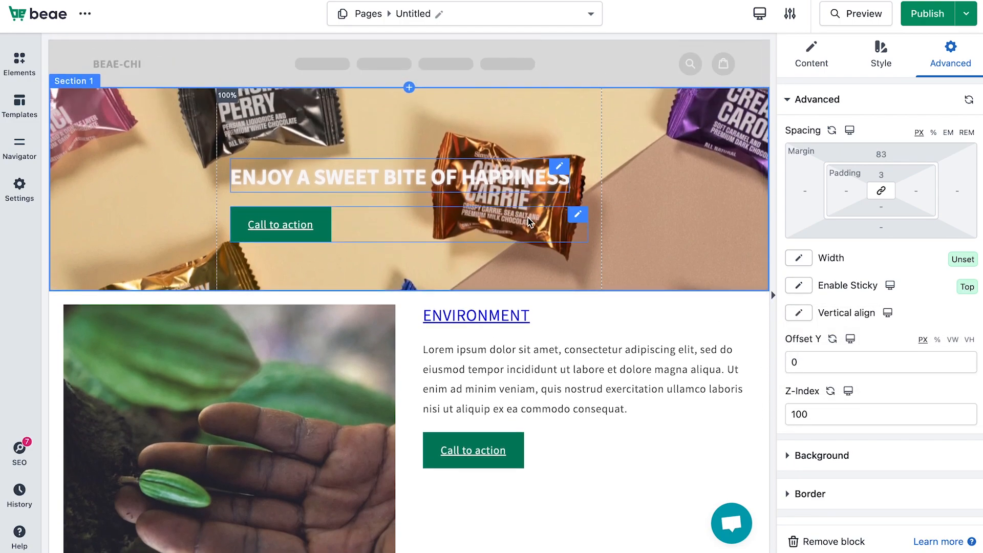
pyautogui.scroll(-2, 528, 217)
# Step: Set the whole banner section's sticky option to Stick at bottom in its advanced settings
pyautogui.click(532, 194)
pyautogui.scroll(2, 532, 194)
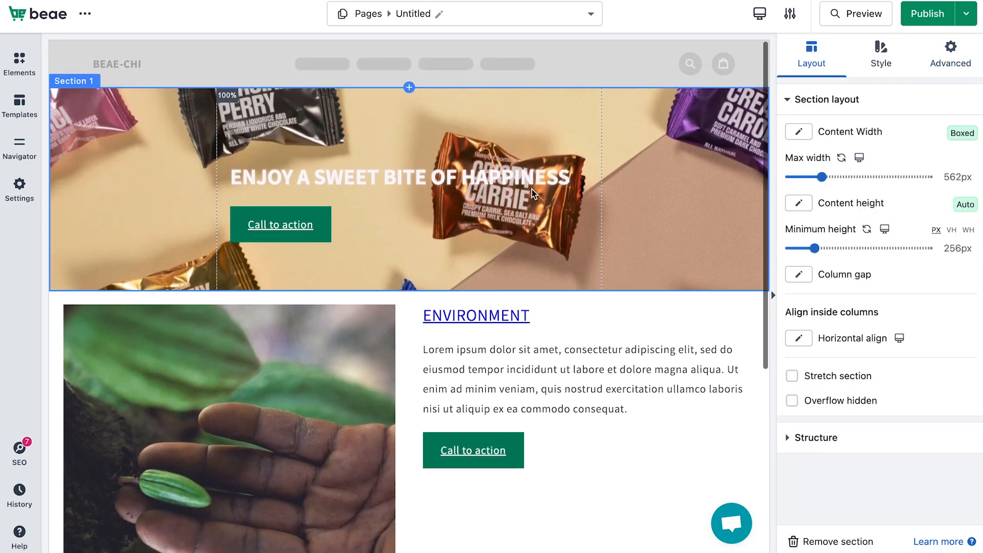
pyautogui.scroll(-2, 519, 148)
pyautogui.scroll(2, 519, 149)
pyautogui.click(951, 54)
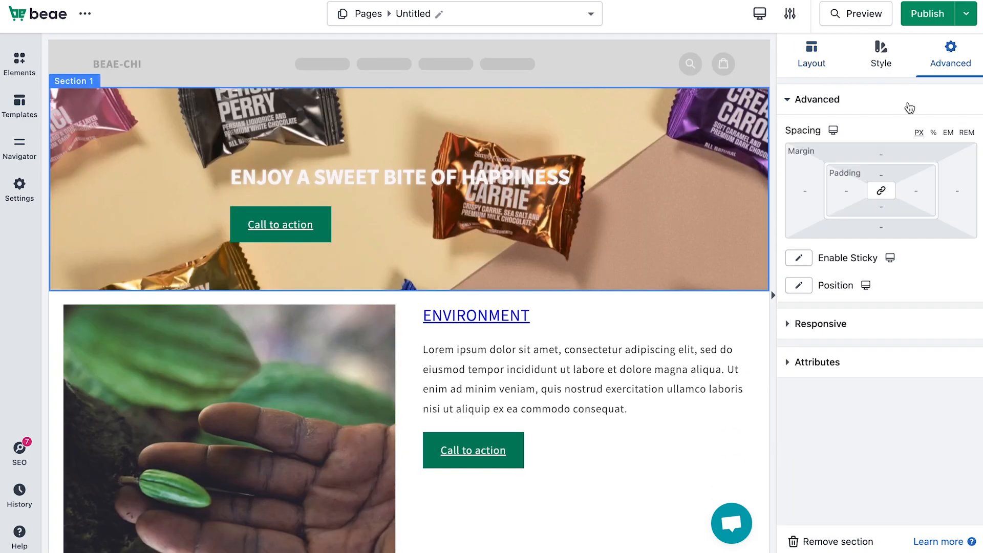
pyautogui.click(799, 258)
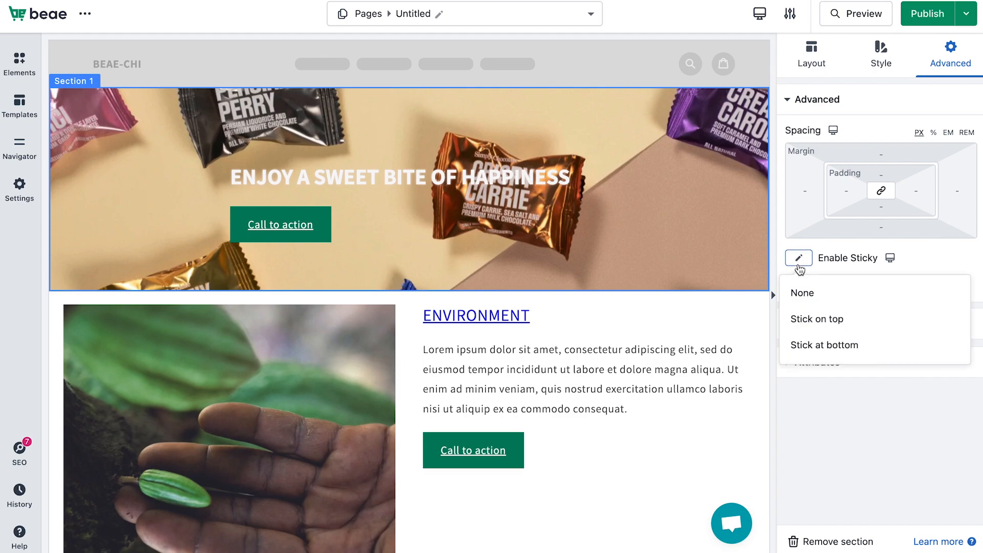
pyautogui.click(808, 345)
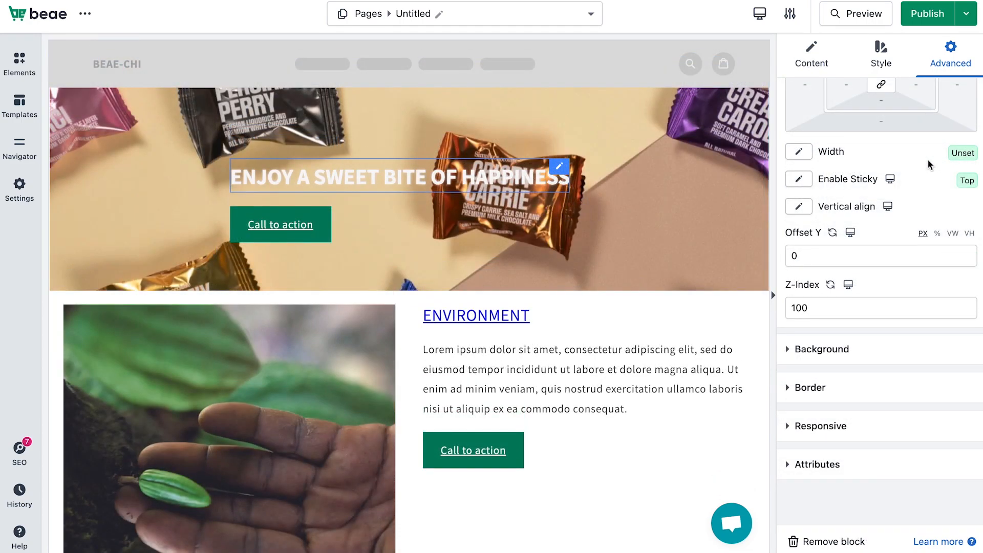
# Step: Review the heading's background and border settings and try hiding it on desktop, restoring its visibility
pyautogui.click(850, 349)
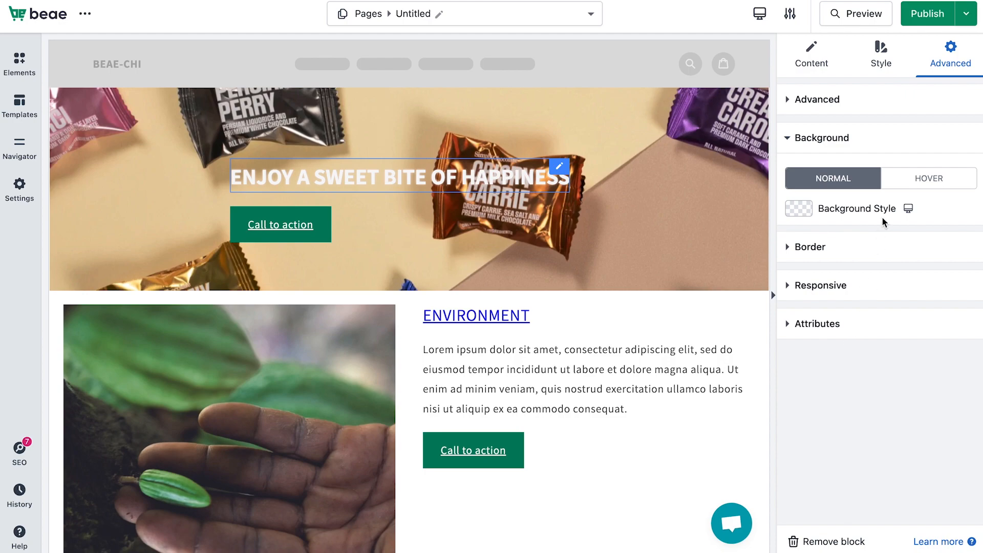
pyautogui.click(840, 248)
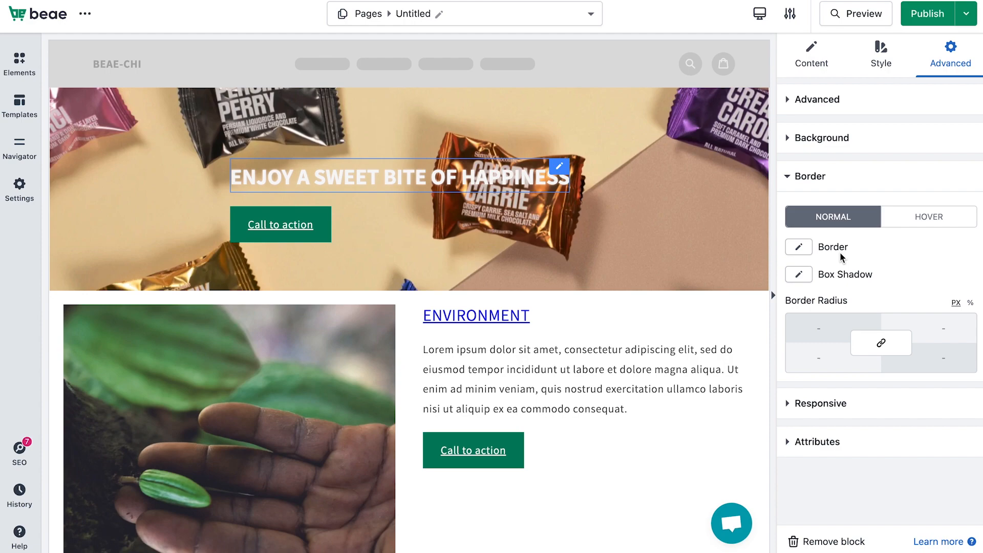
pyautogui.click(832, 405)
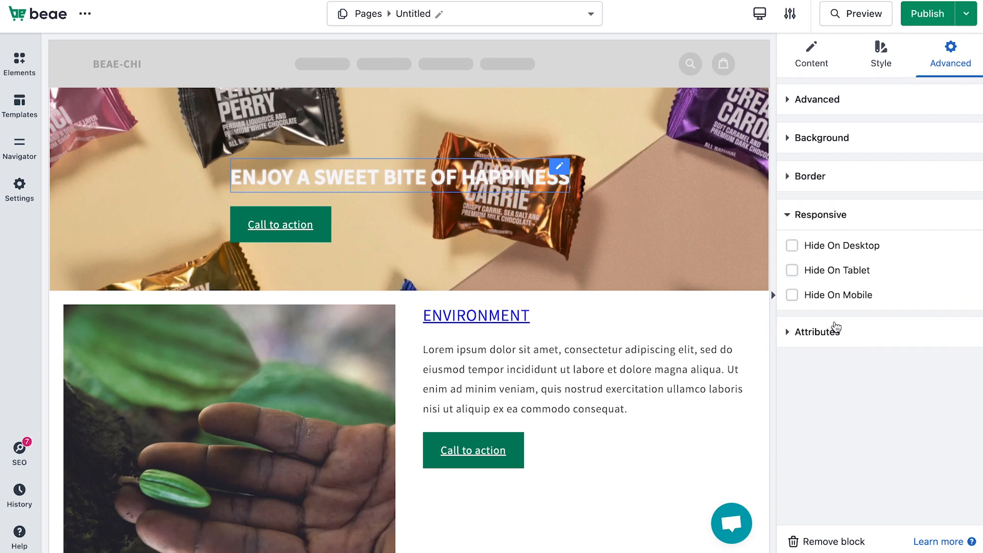
pyautogui.click(794, 248)
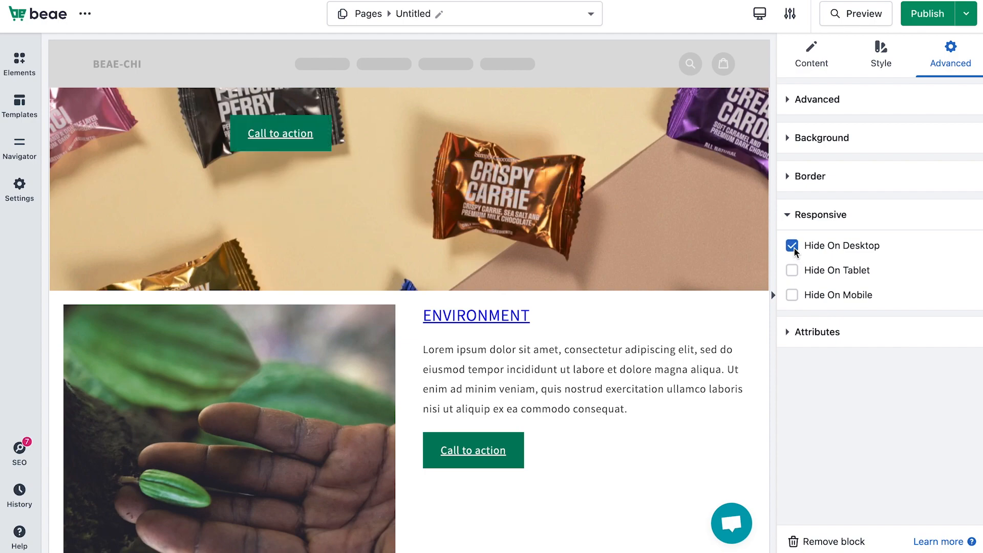
pyautogui.click(793, 247)
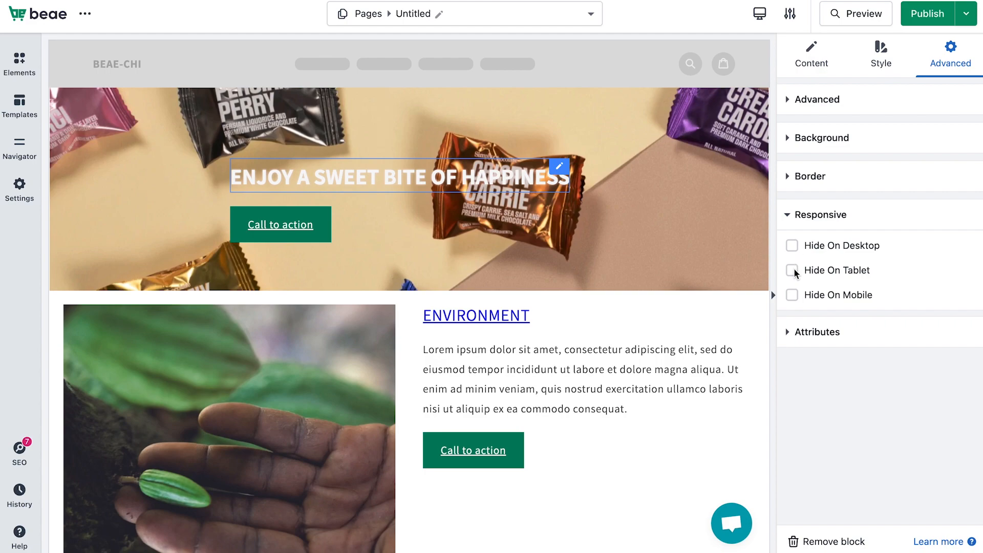
# Step: Examine the heading's CSS ID, CSS classes, custom HTML attributes and custom CSS settings
pyautogui.click(820, 332)
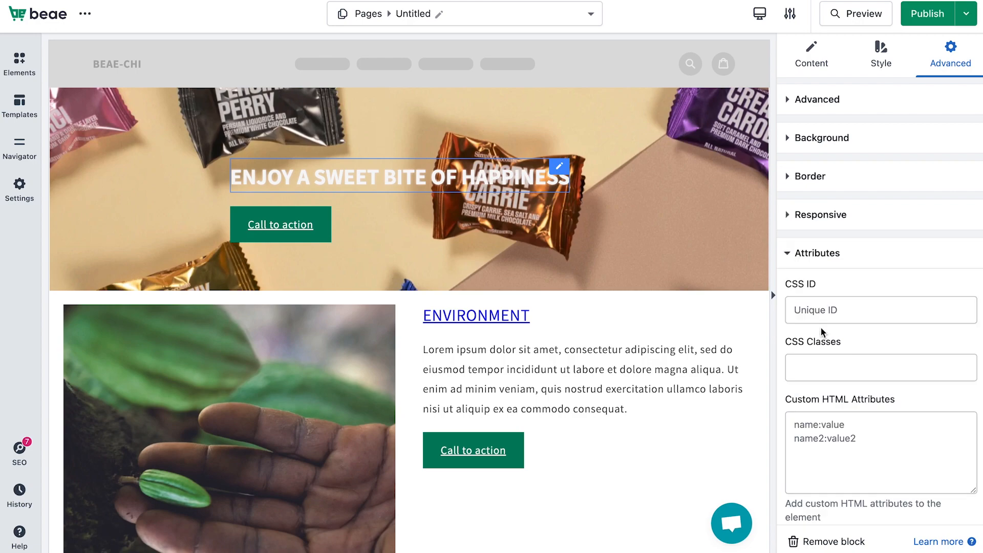
pyautogui.scroll(-2, 840, 401)
pyautogui.scroll(-1, 840, 401)
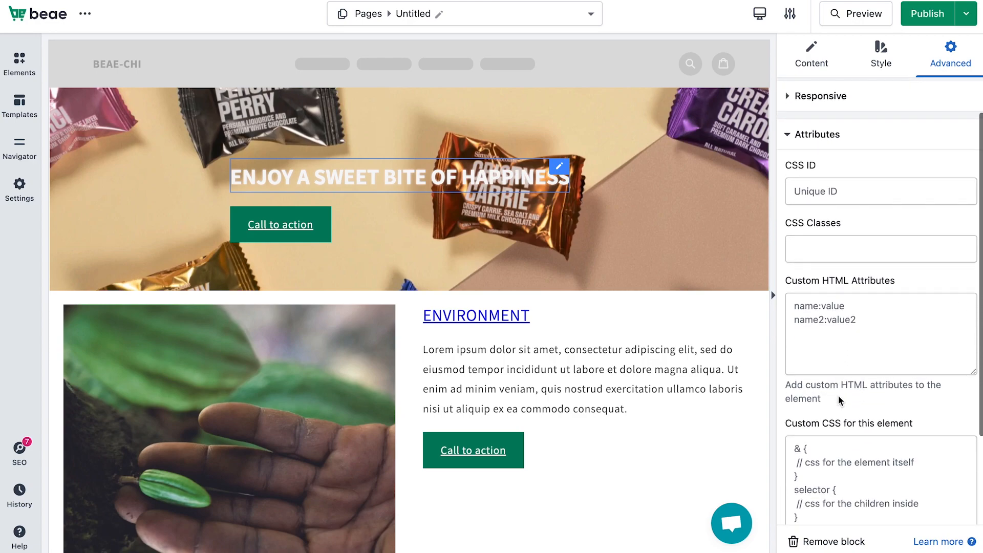
pyautogui.scroll(-2, 840, 401)
pyautogui.scroll(2, 840, 401)
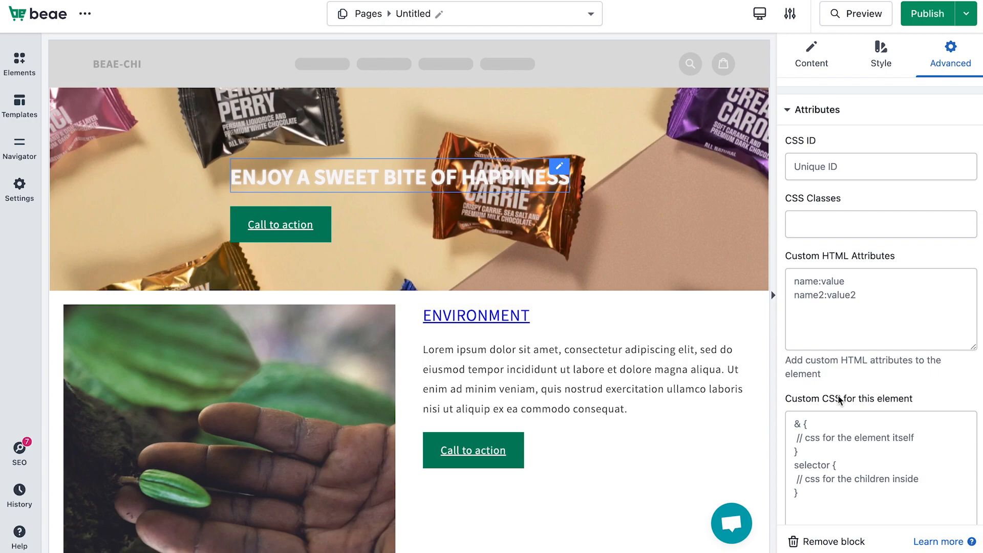
pyautogui.scroll(-2, 840, 400)
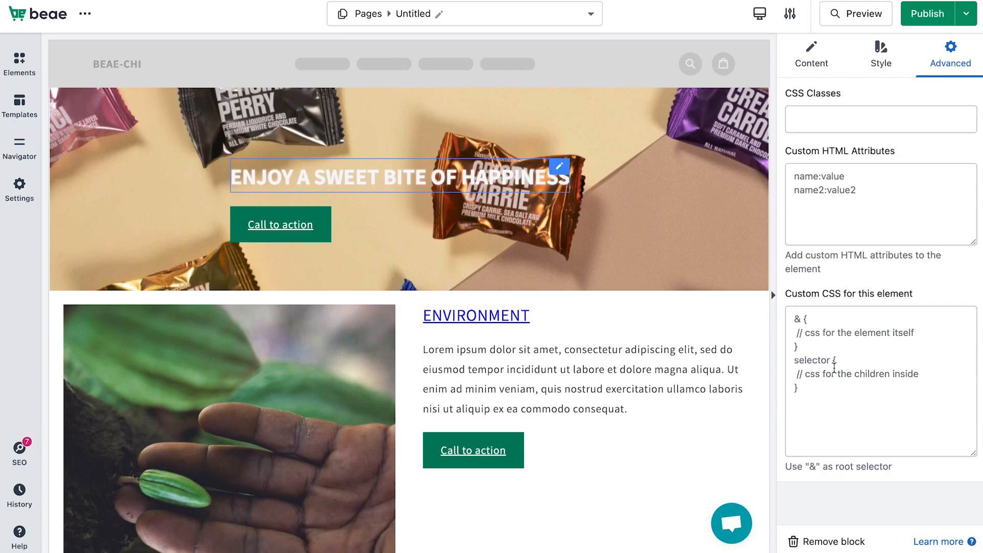